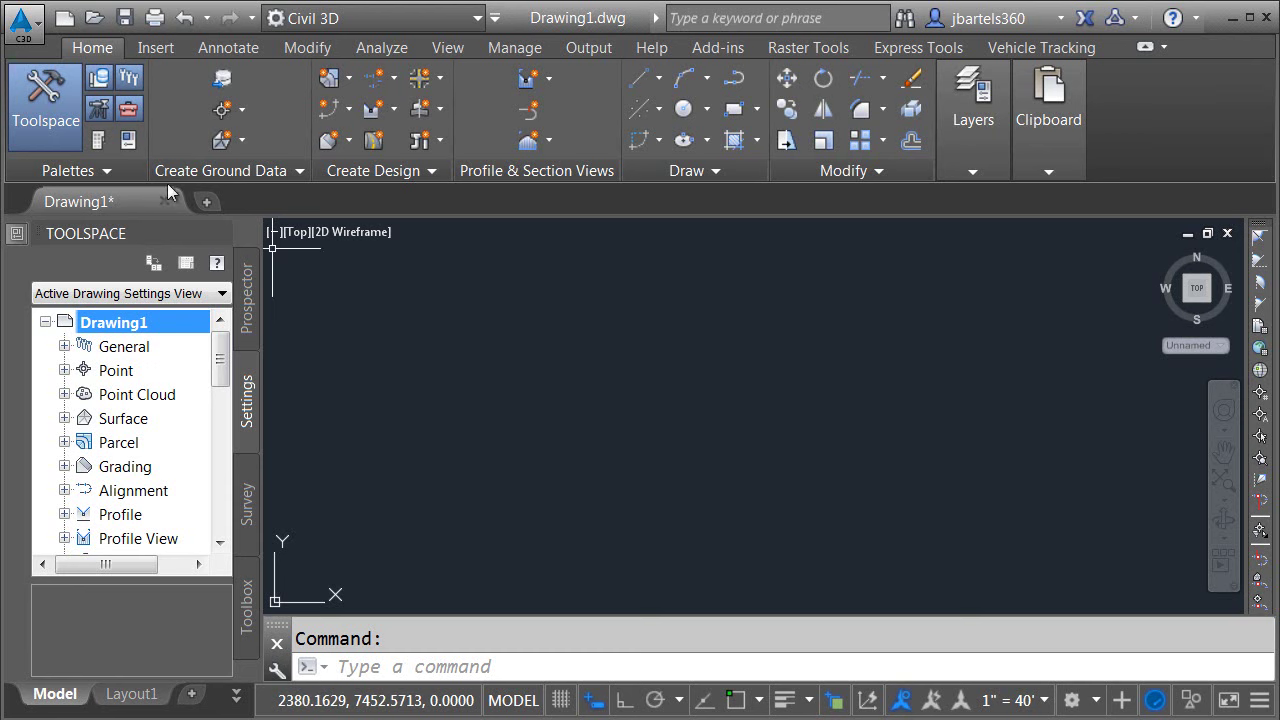
# Review the drawing units from Drawing Utilities > Units and close without changes.
pyautogui.click(24, 30)
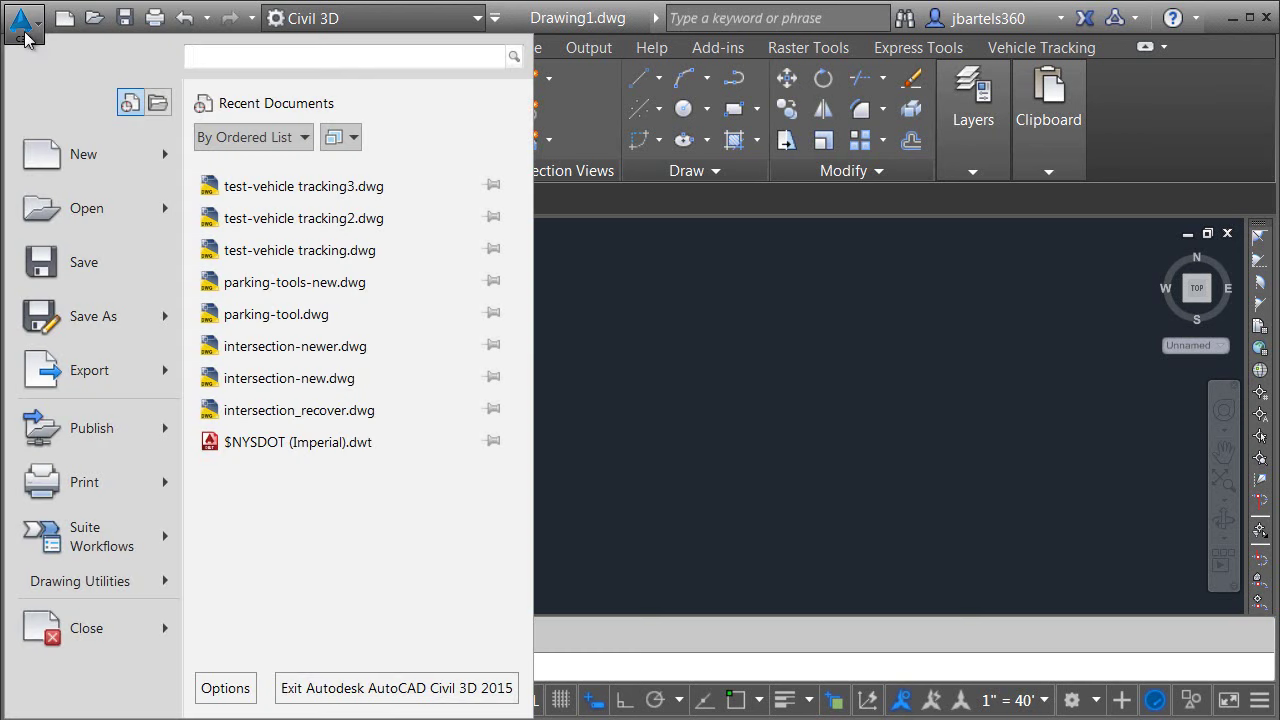
pyautogui.moveTo(86, 590)
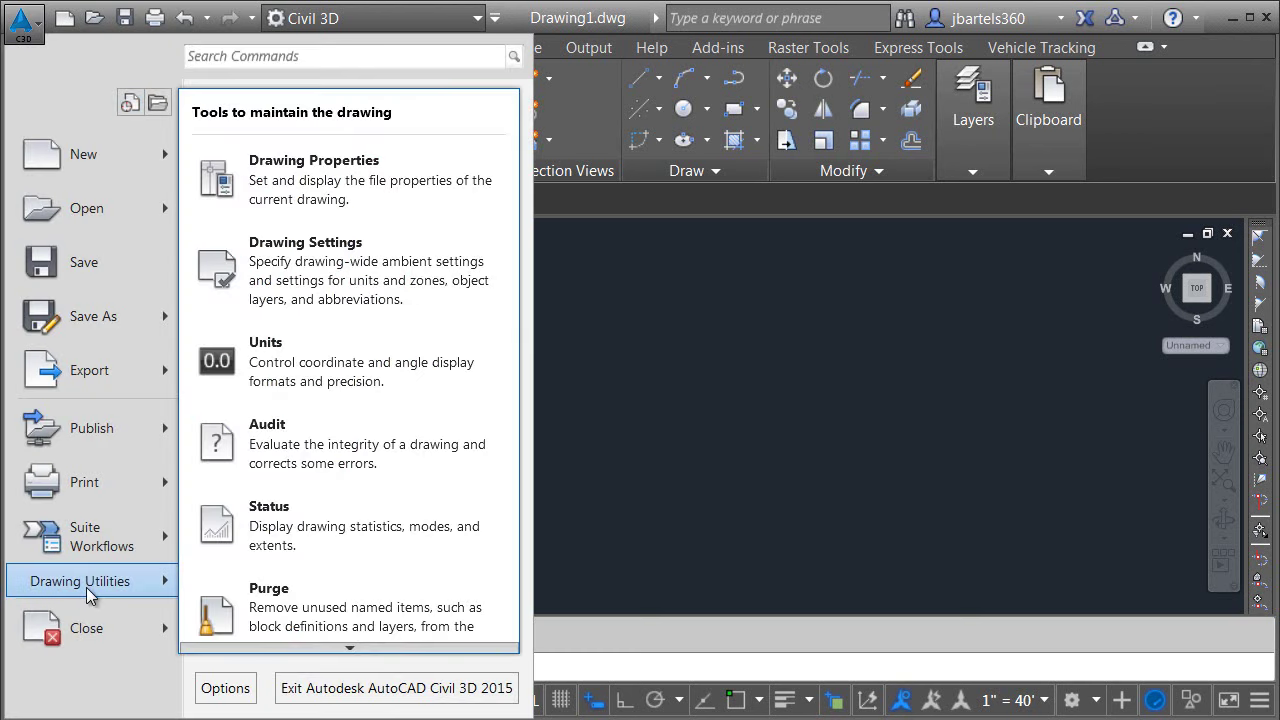
pyautogui.click(262, 362)
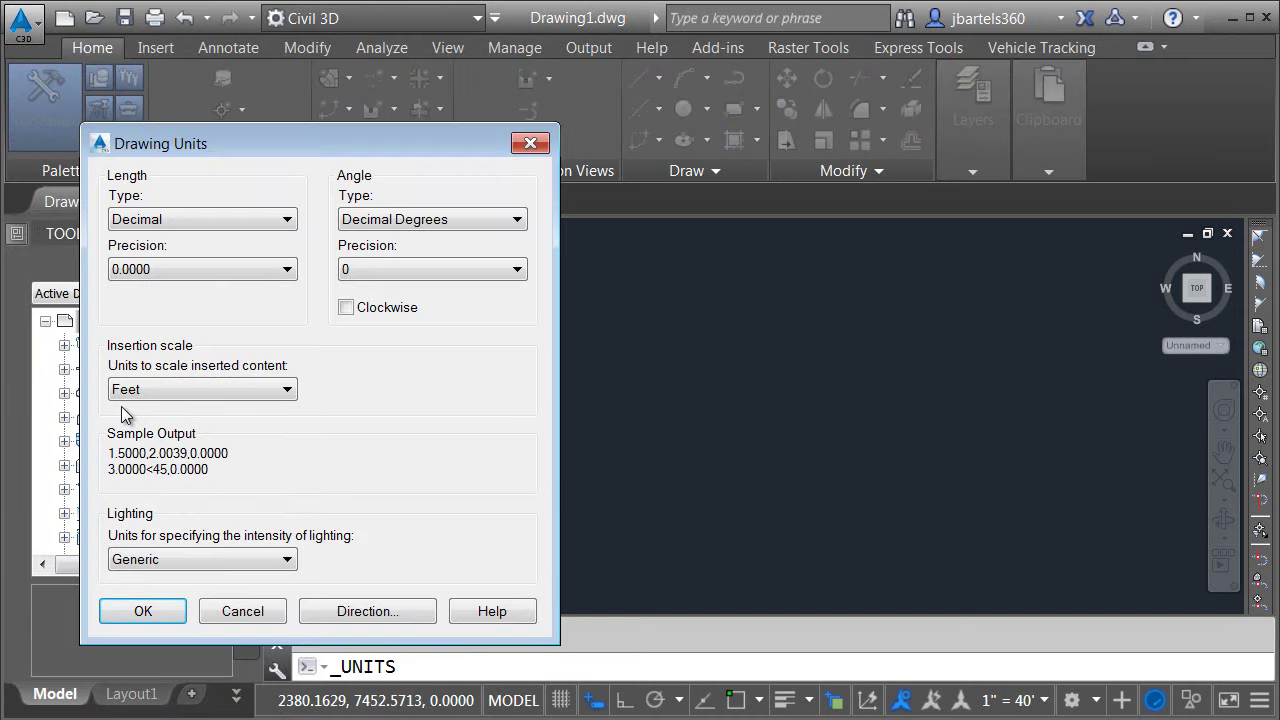
pyautogui.click(530, 146)
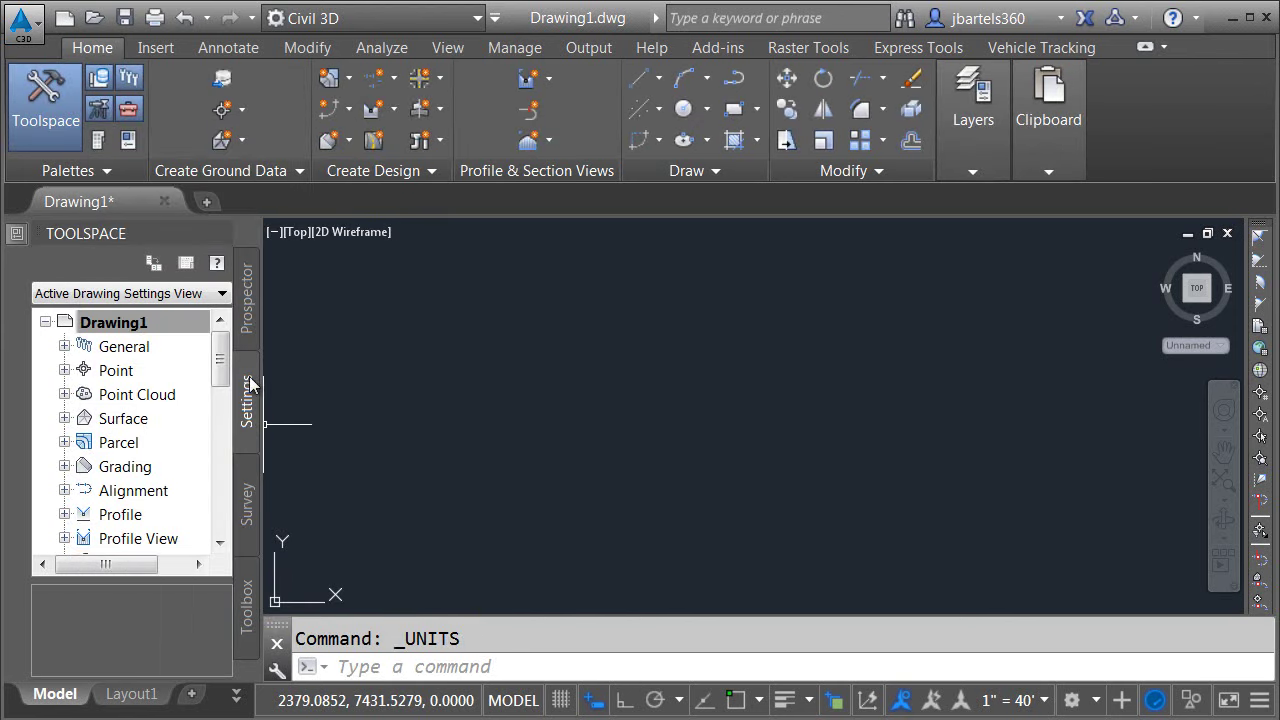
# Review Drawing1's drawing settings from Toolspace and close them unchanged.
pyautogui.click(106, 326)
pyautogui.rightClick(106, 326)
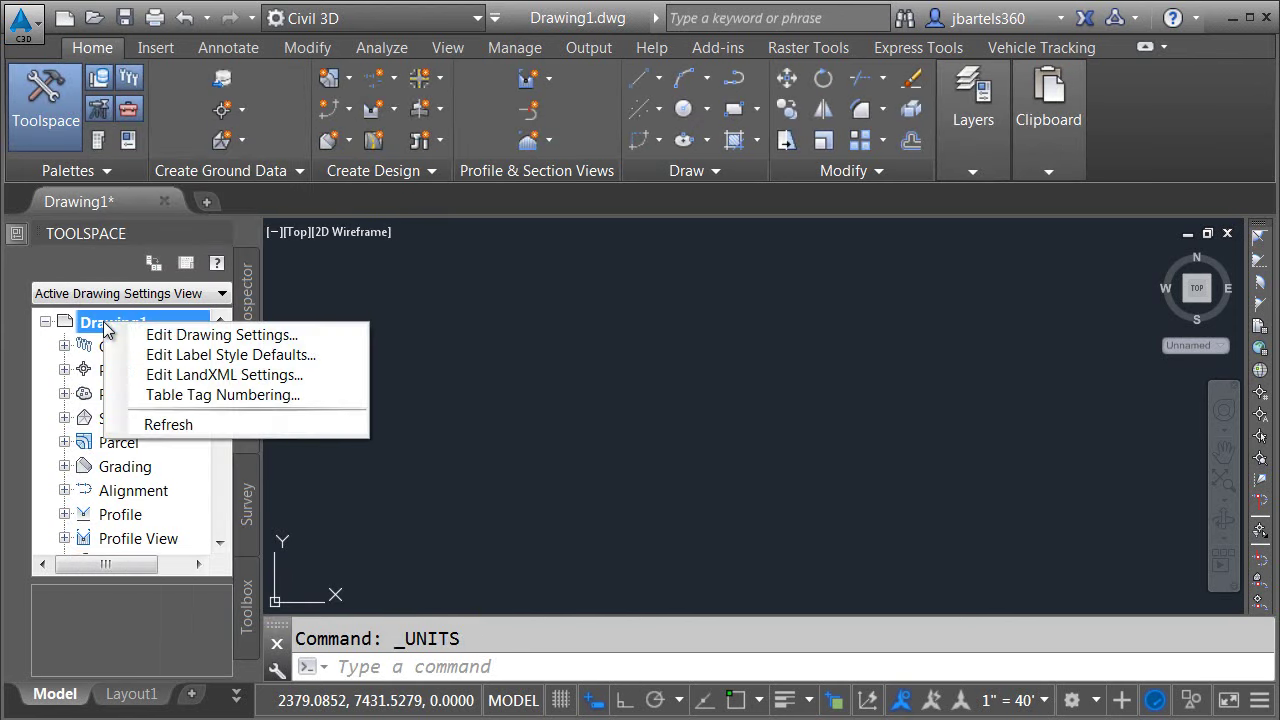
pyautogui.click(170, 334)
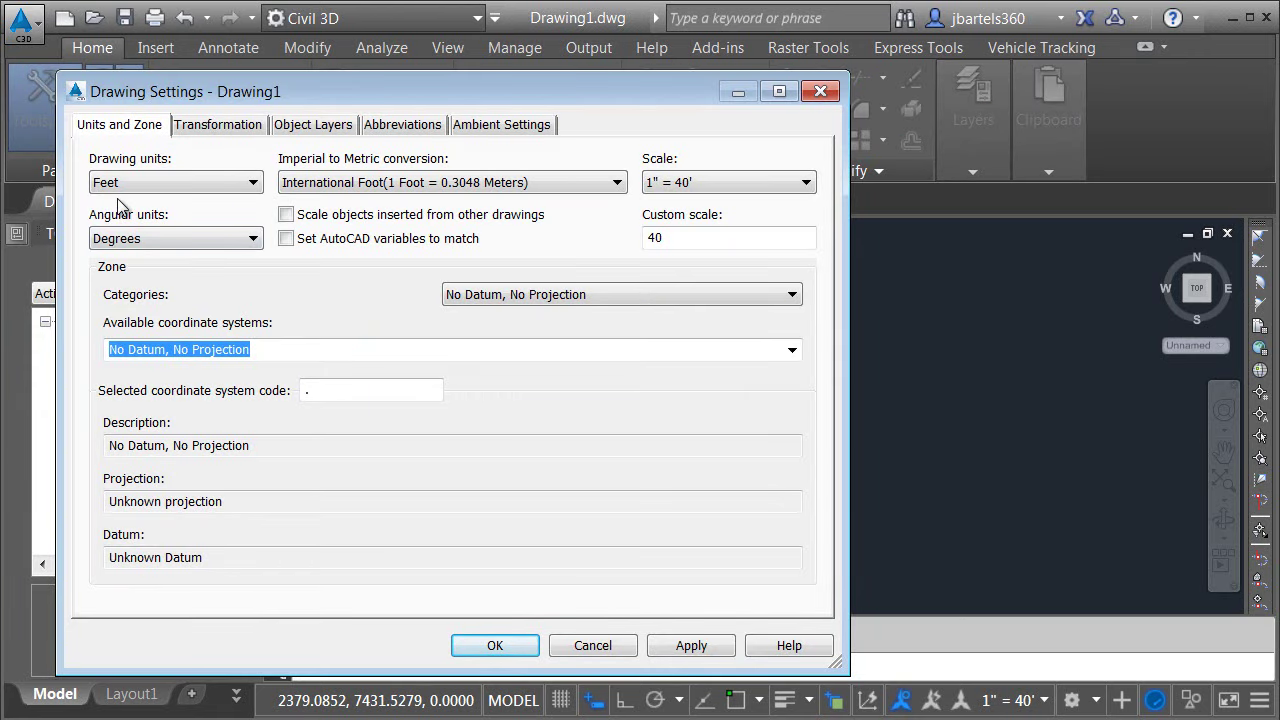
pyautogui.click(824, 92)
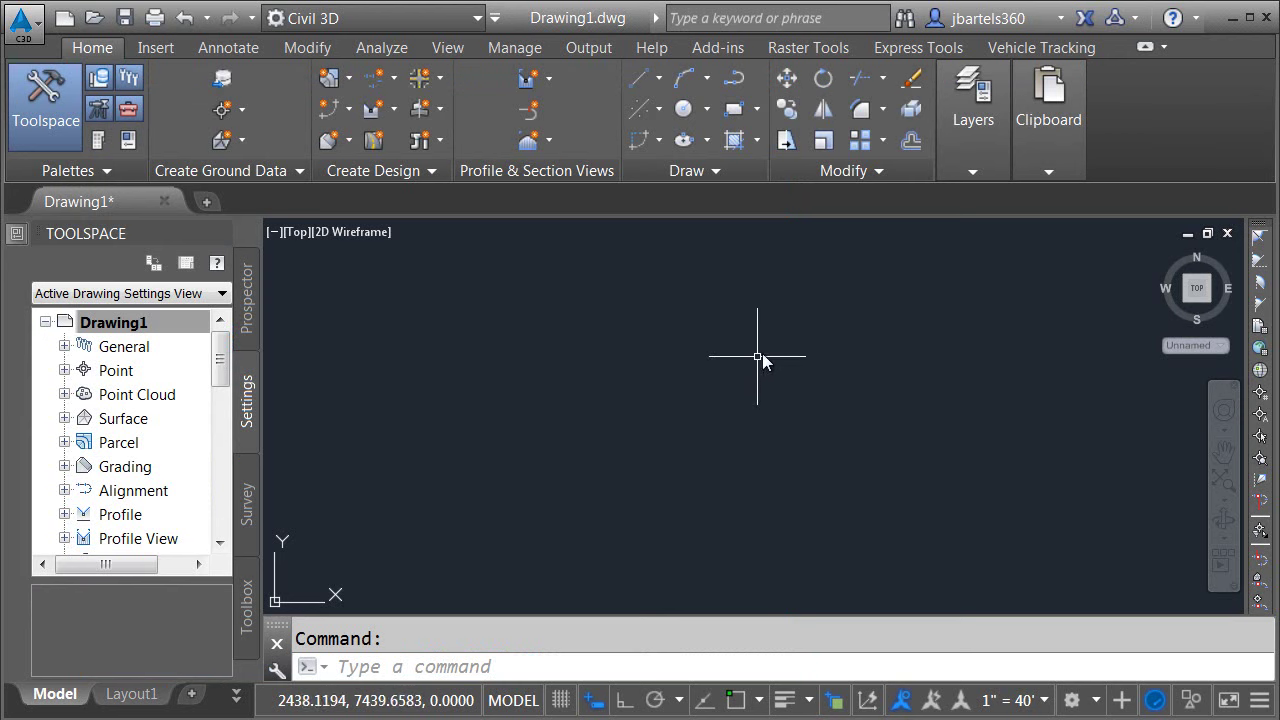
# Start the Vehicle Tracking settings wizard, keeping 1 unit = 1 foot, feet/mph/degrees and default layers.
pyautogui.click(1025, 50)
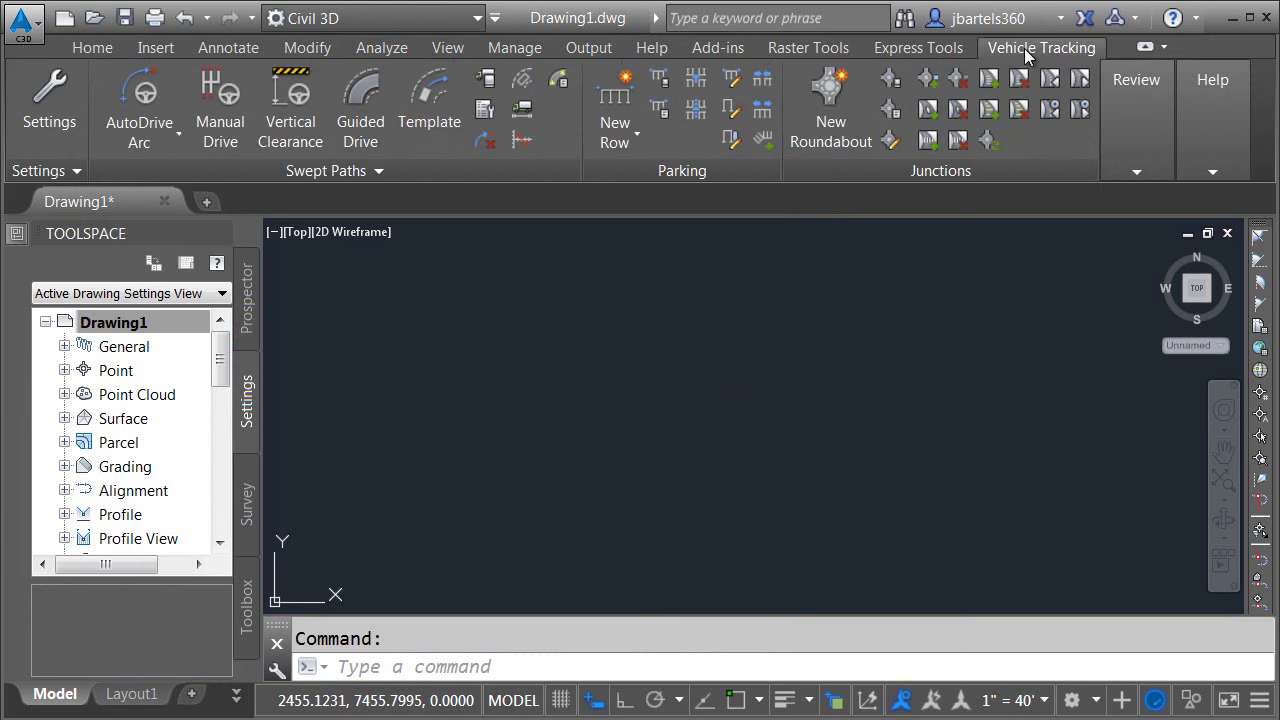
pyautogui.click(43, 93)
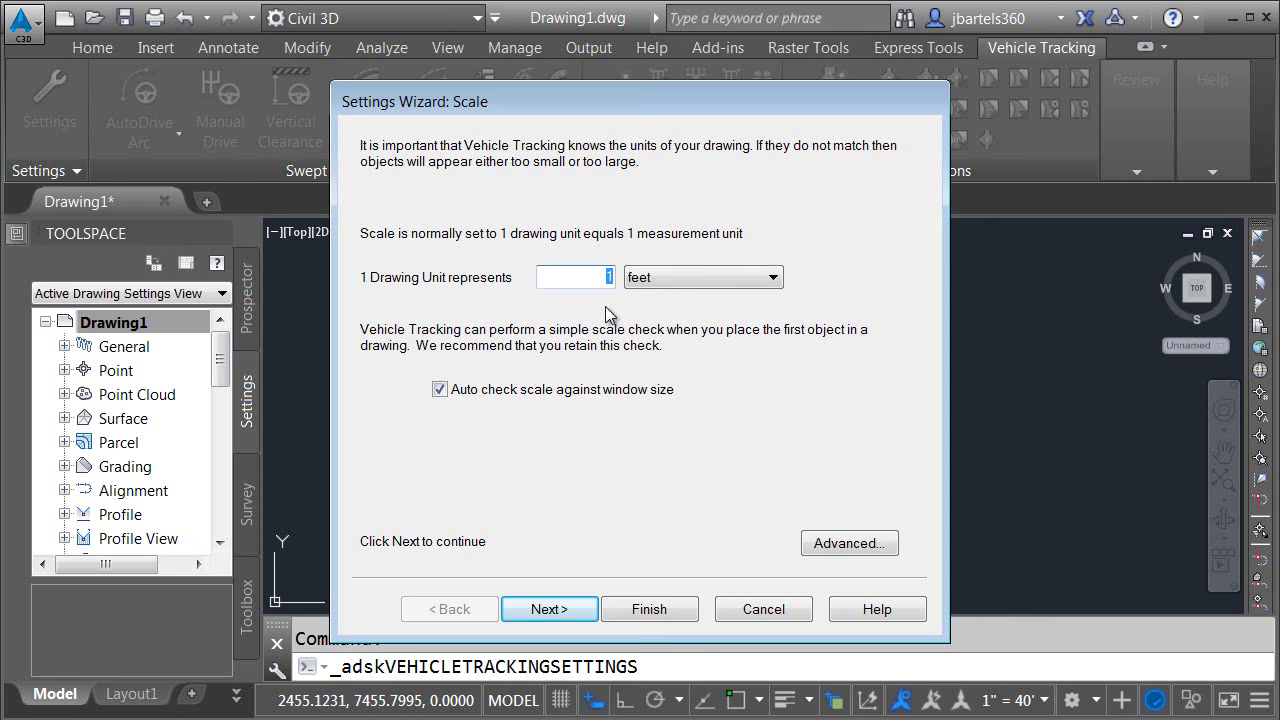
pyautogui.click(582, 614)
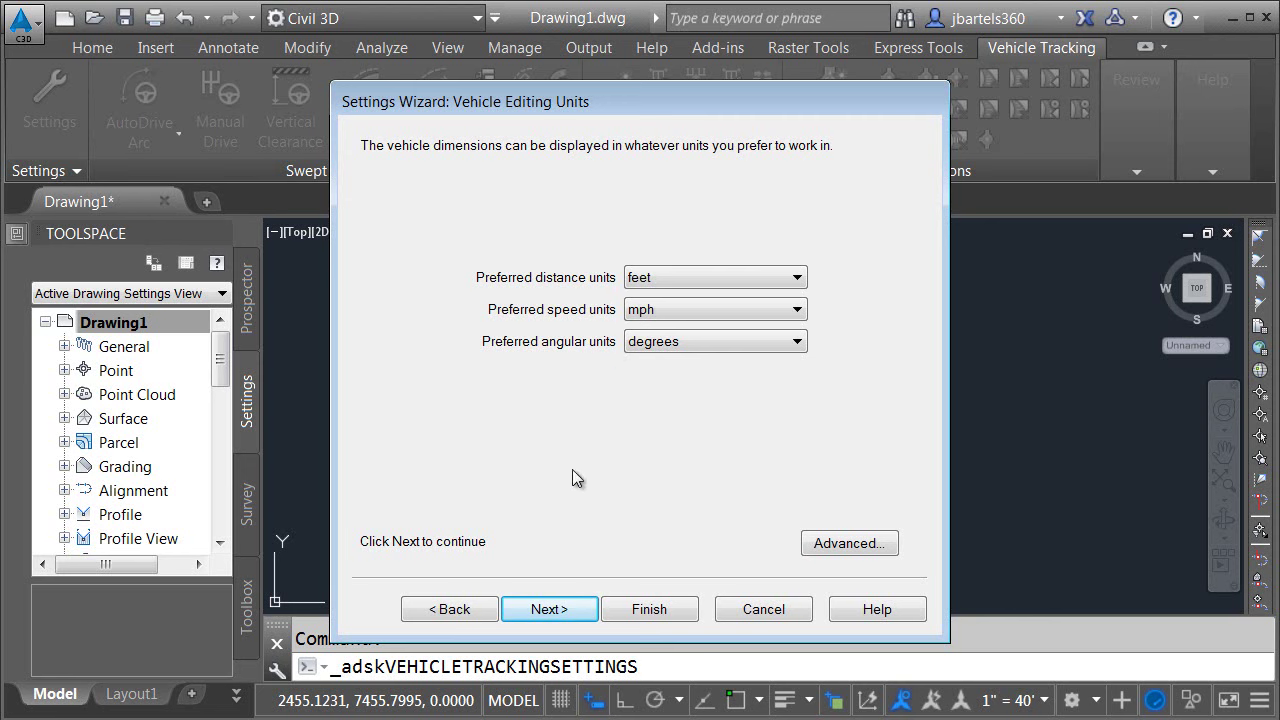
pyautogui.click(578, 612)
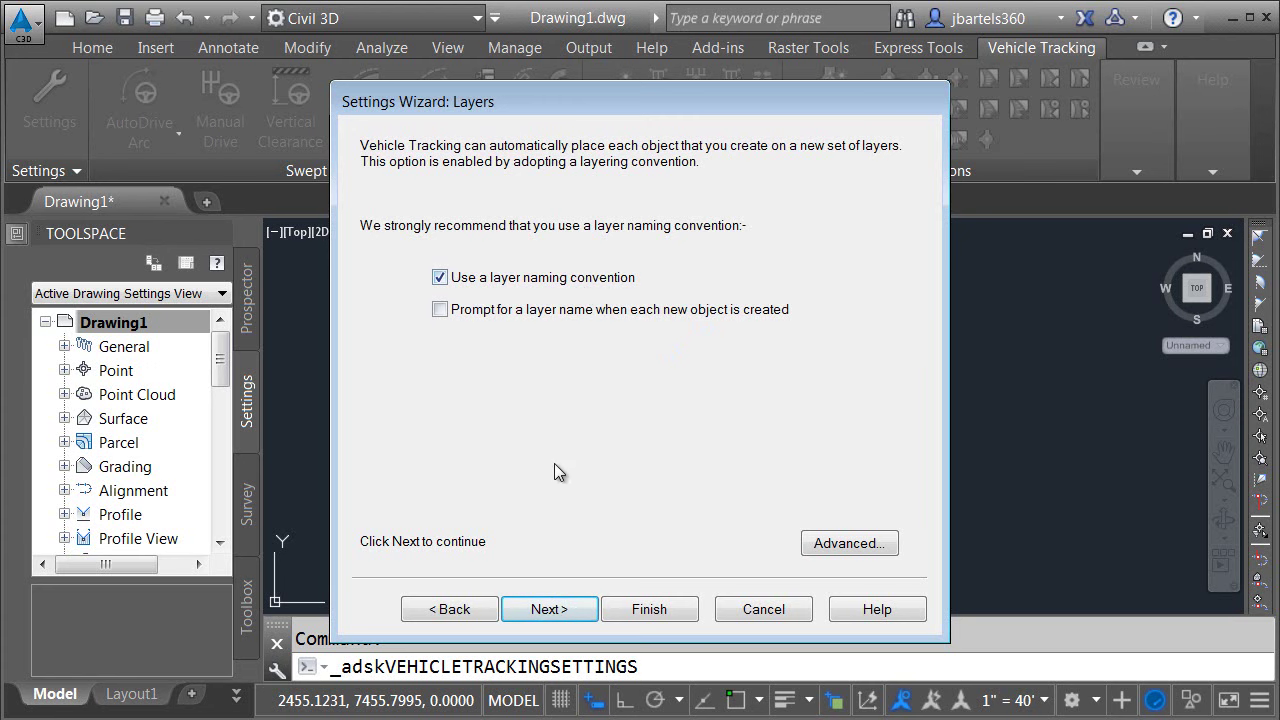
pyautogui.click(550, 612)
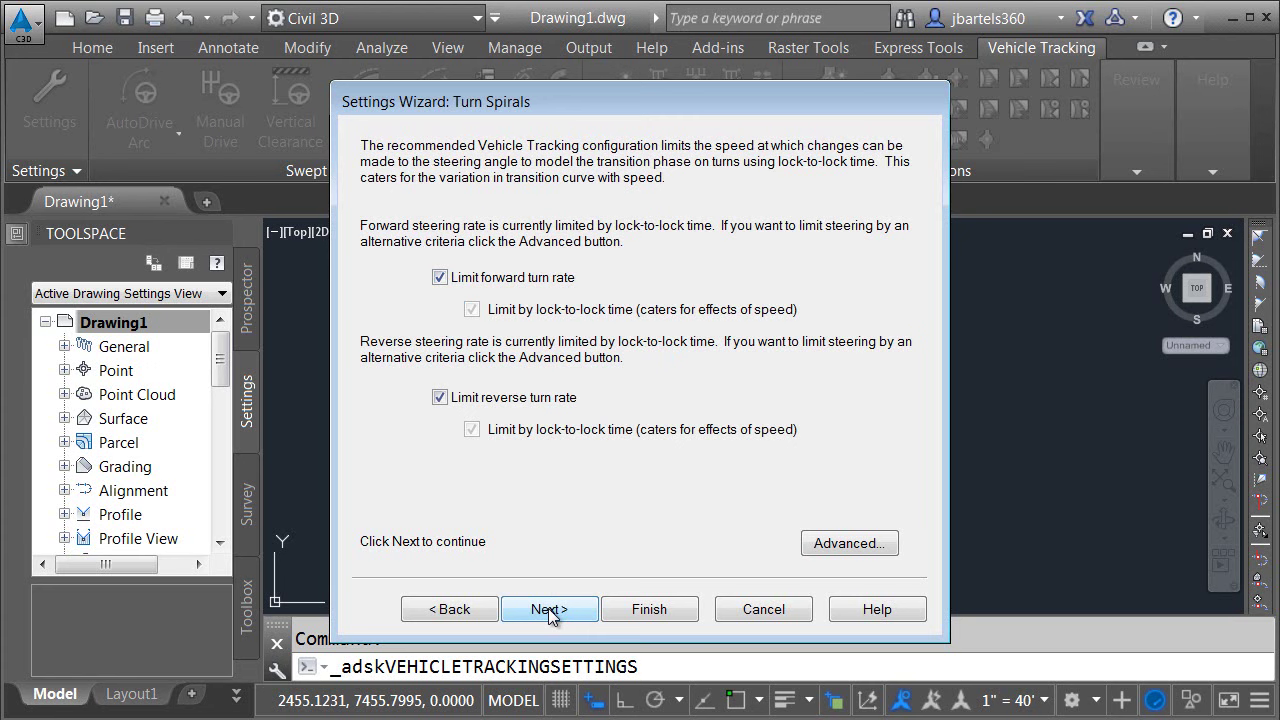
# Accept default turn, speed, steering and articulation limits, save as default for future sessions, and finish.
pyautogui.click(550, 612)
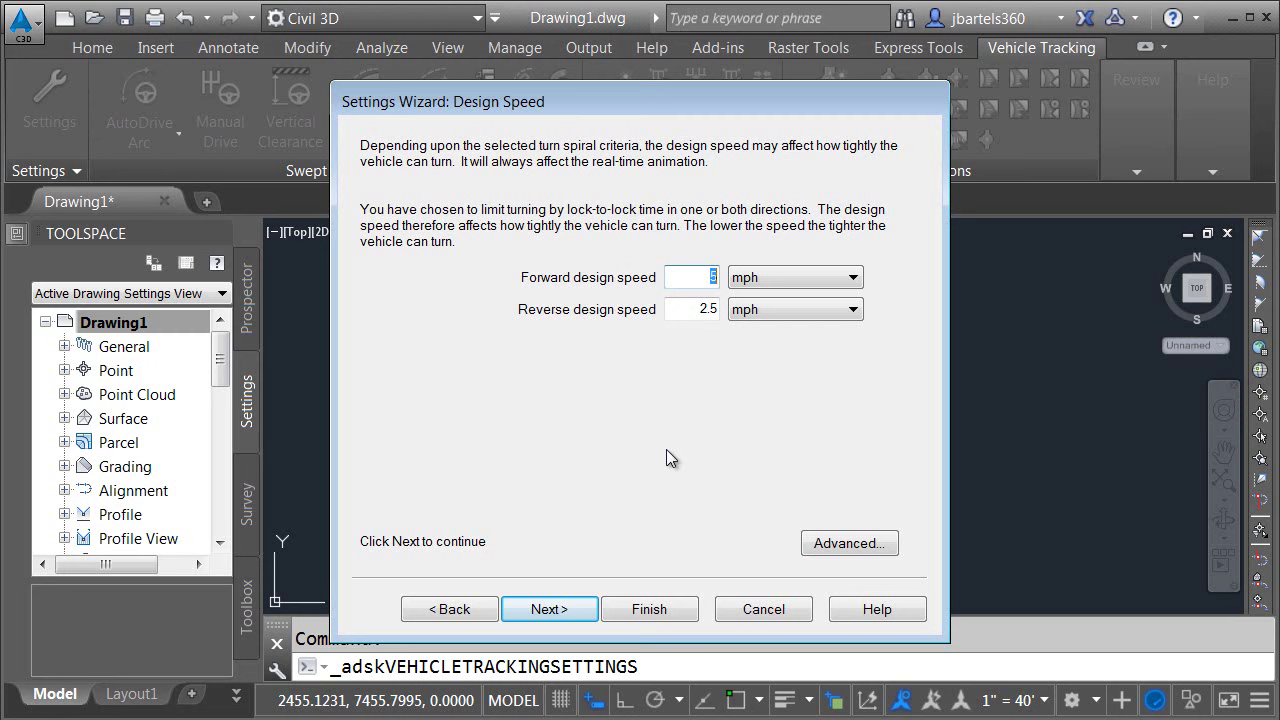
pyautogui.click(580, 612)
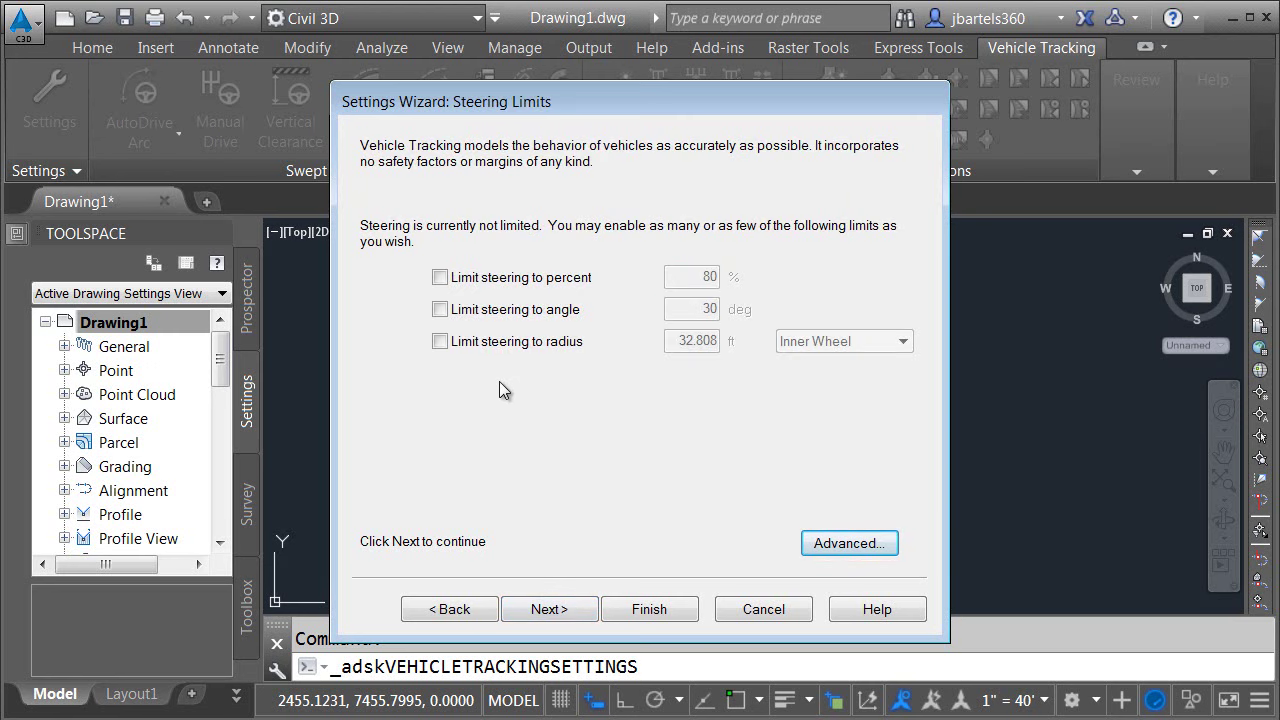
pyautogui.click(571, 606)
pyautogui.click(571, 611)
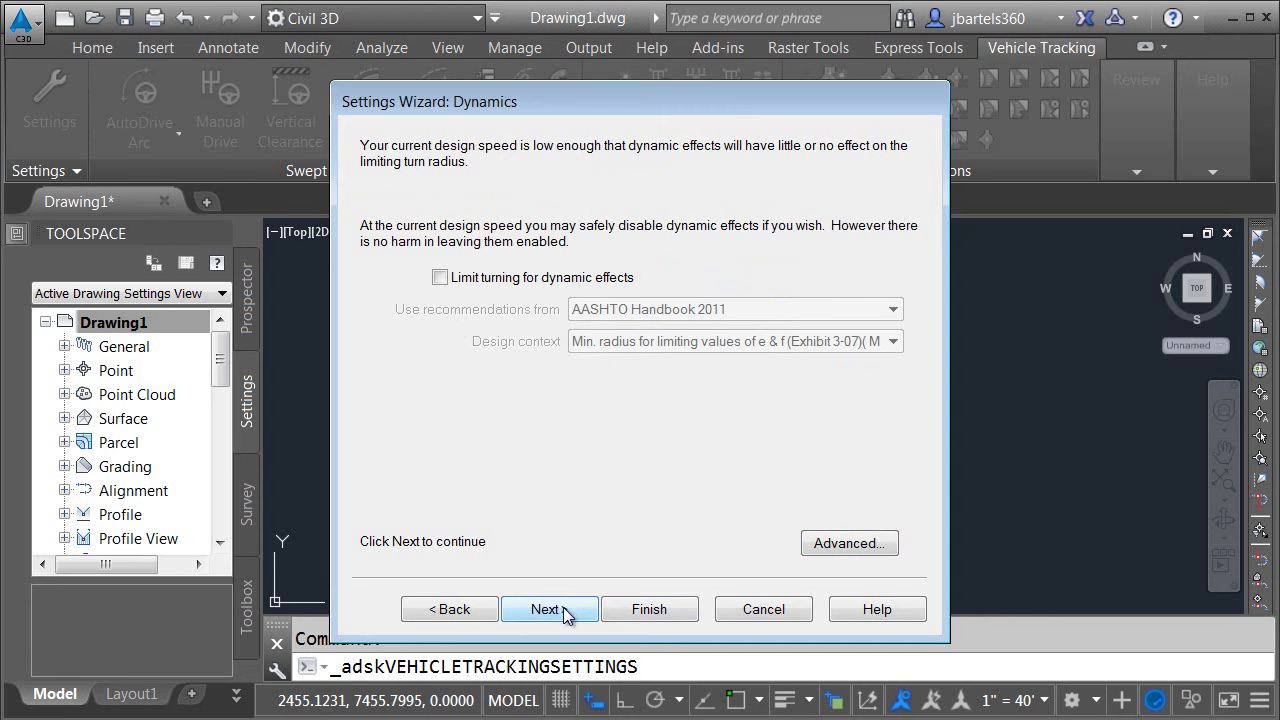
pyautogui.click(564, 612)
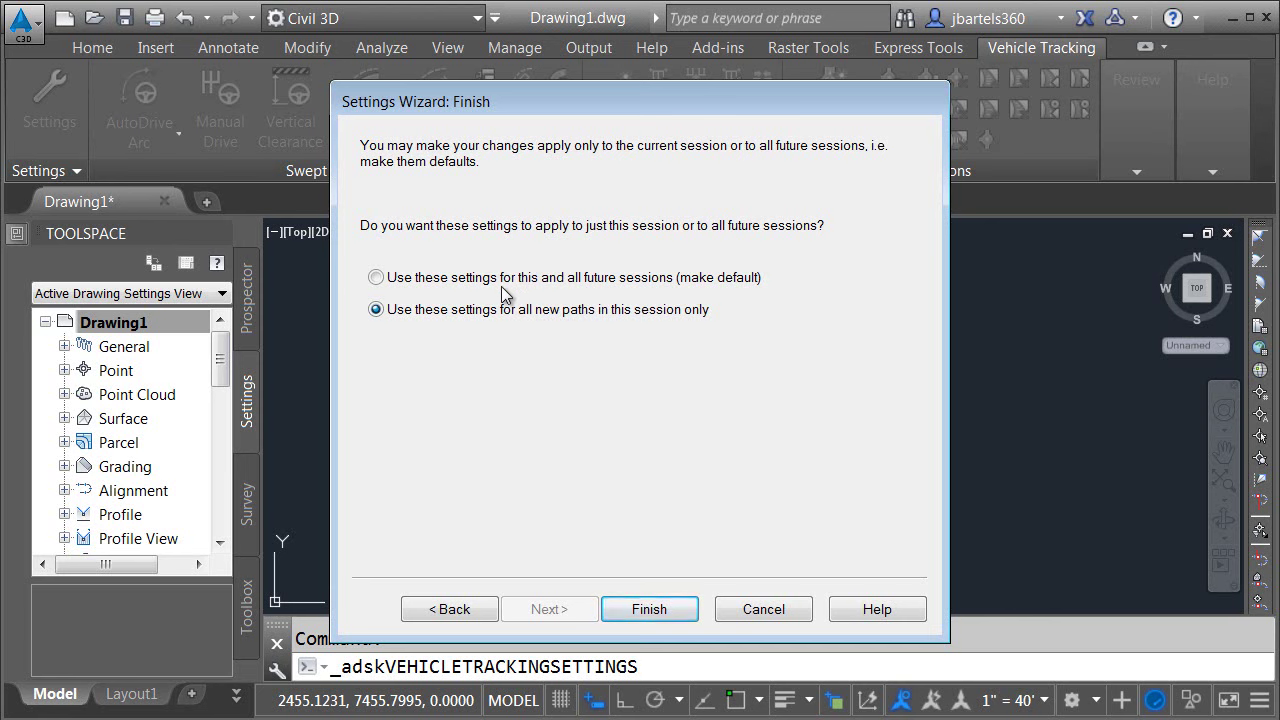
pyautogui.click(377, 279)
pyautogui.click(646, 610)
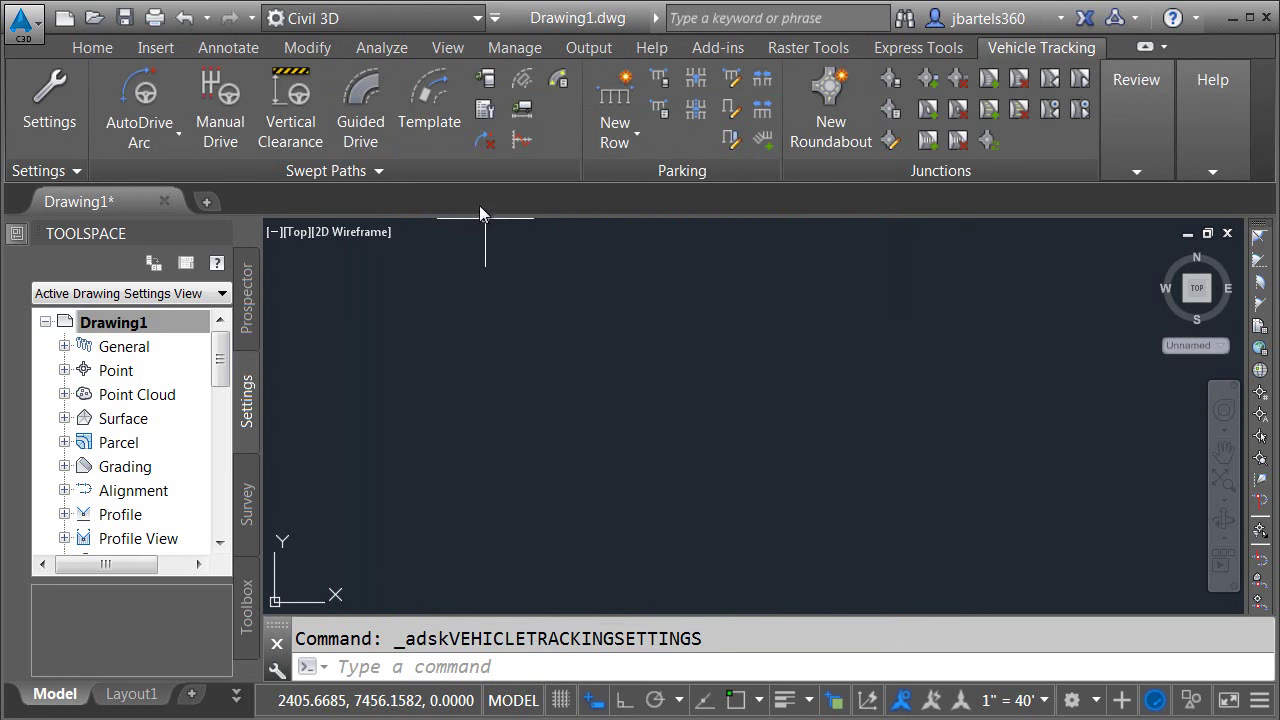
# Open the Vehicle Library Explorer, reposition its Vehicle Diagram window, then close the diagram.
pyautogui.click(485, 77)
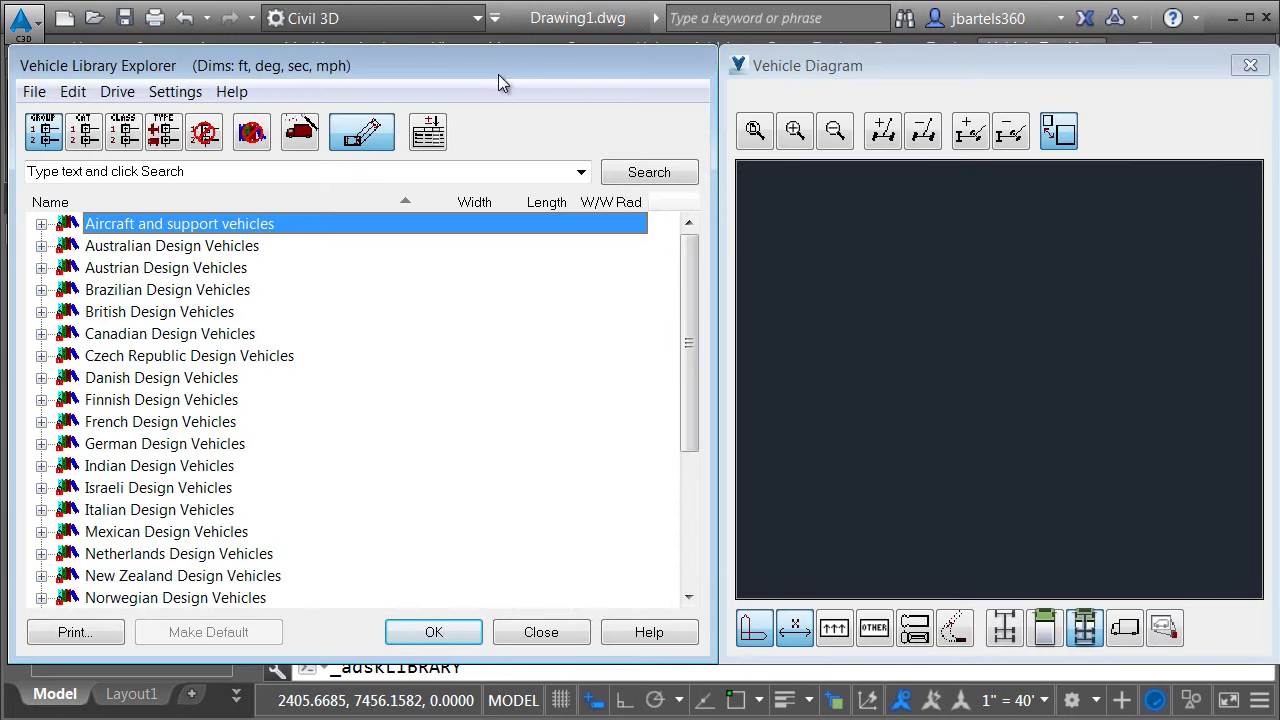
pyautogui.moveTo(900, 66)
pyautogui.mouseDown()
pyautogui.moveTo(657, 177)
pyautogui.moveTo(714, 109)
pyautogui.moveTo(942, 82)
pyautogui.moveTo(663, 150)
pyautogui.moveTo(904, 62)
pyautogui.mouseUp()
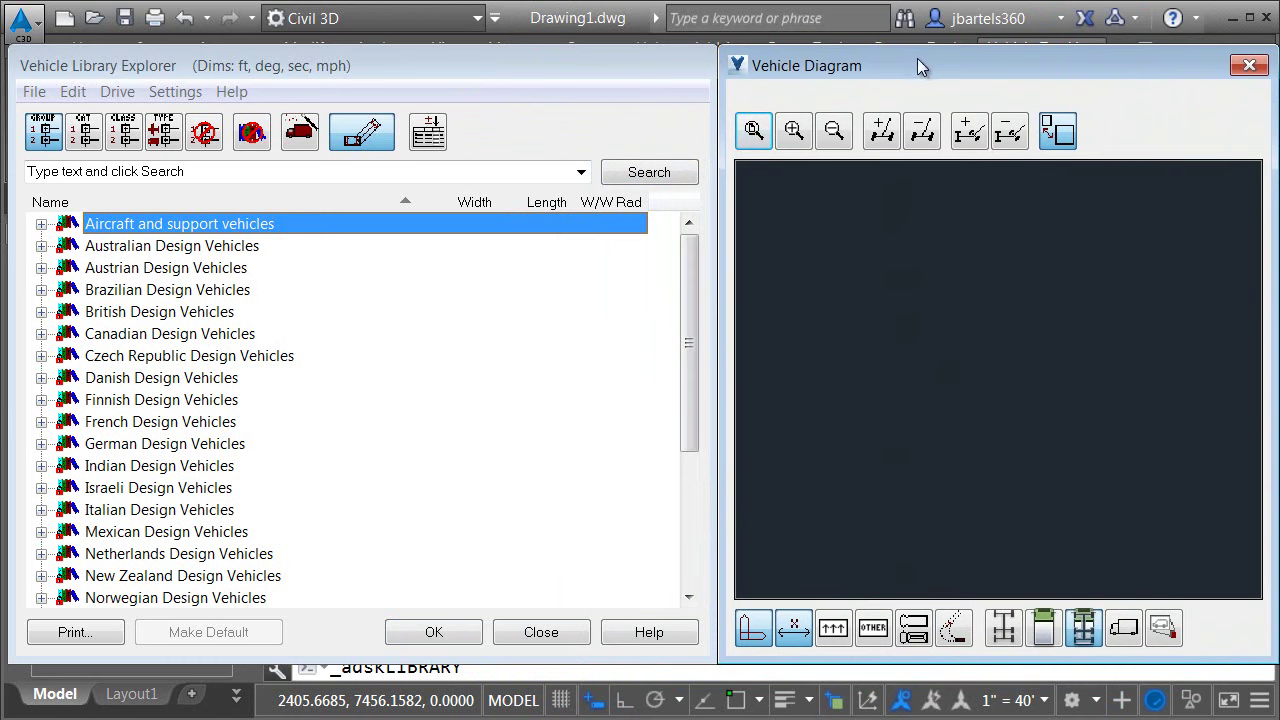
pyautogui.click(1249, 66)
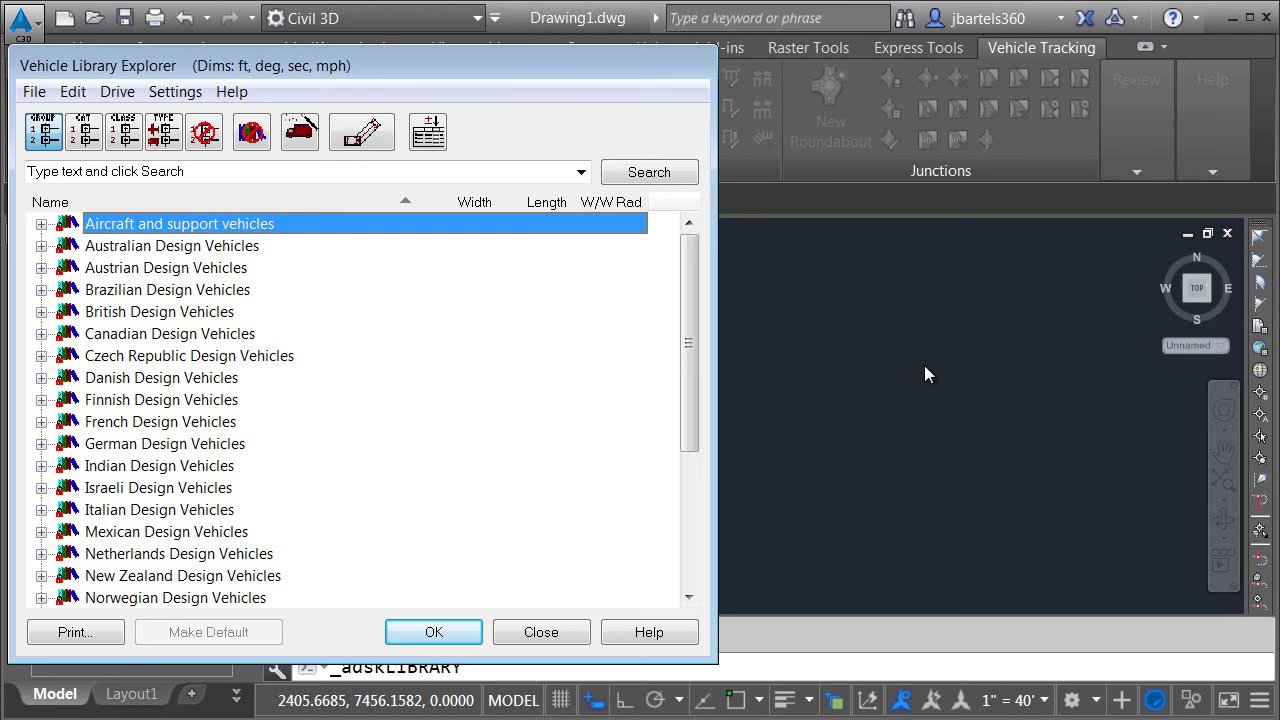
# Show the vehicle diagram again and expand US Design Vehicles > State-wide (AASHTO) > AASHTO 2011 (US Customary).
pyautogui.click(364, 138)
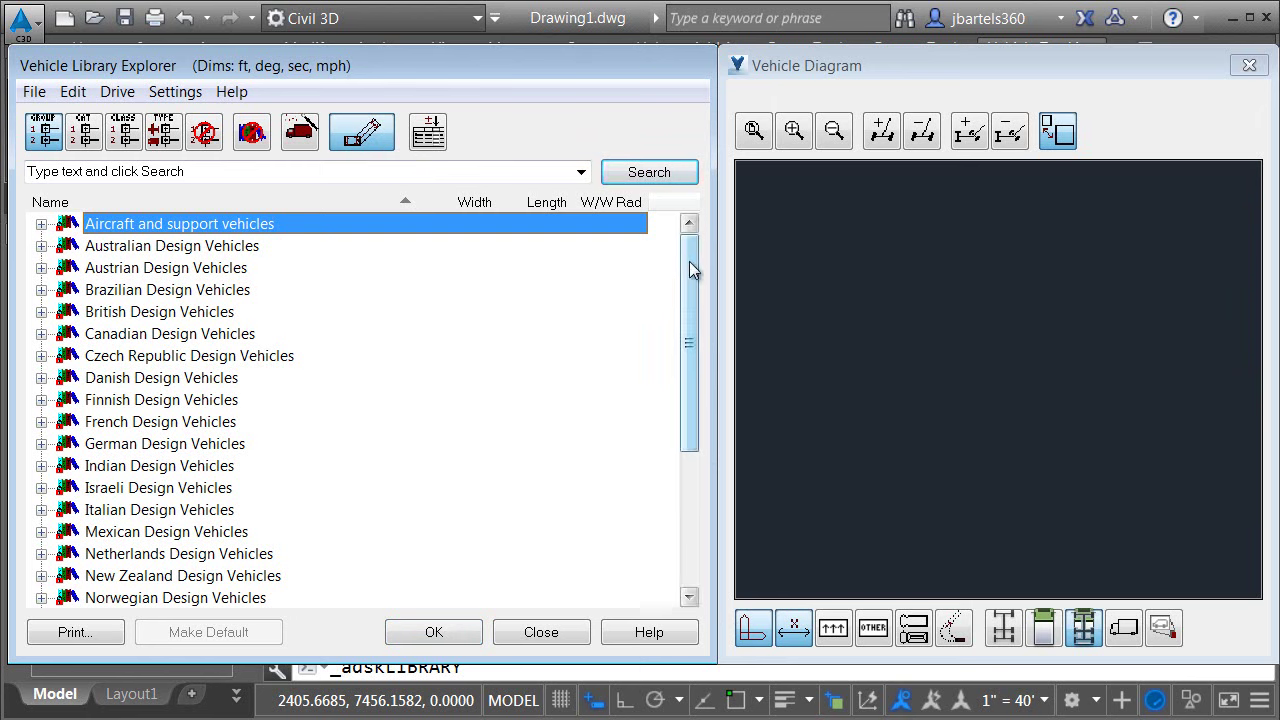
pyautogui.moveTo(689, 261); pyautogui.dragTo(688, 380)
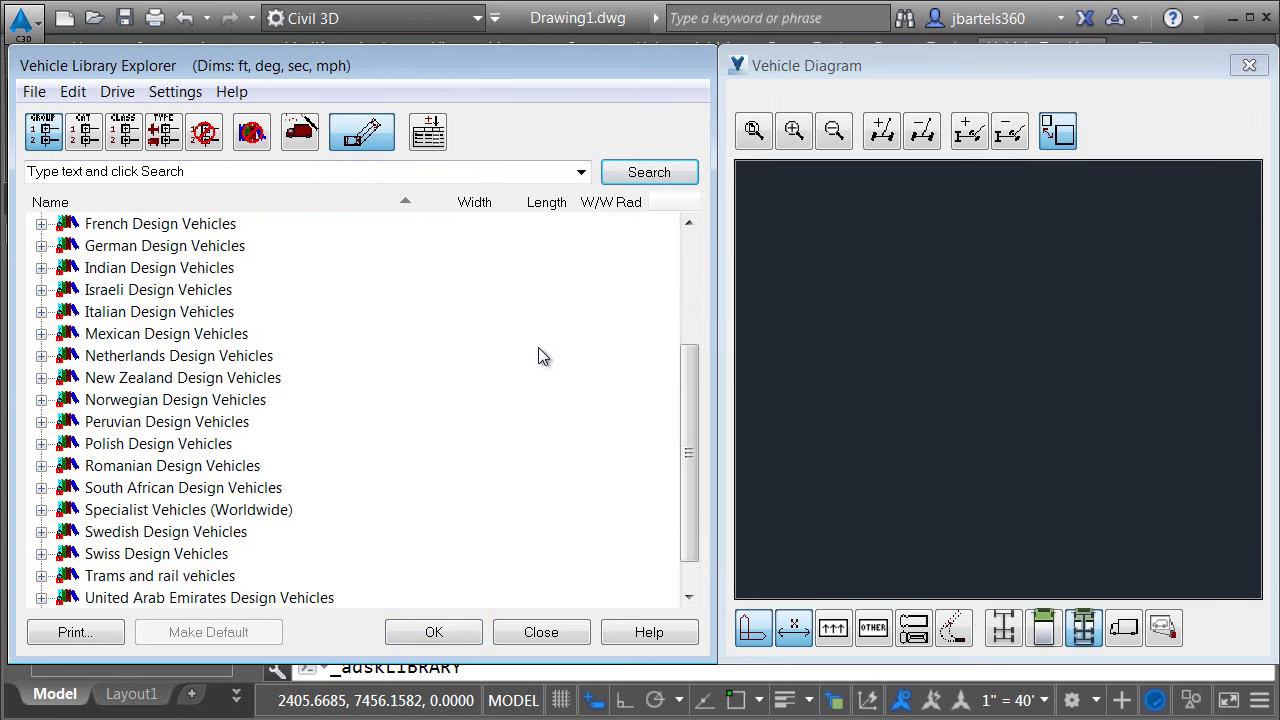
pyautogui.moveTo(697, 394); pyautogui.dragTo(695, 426)
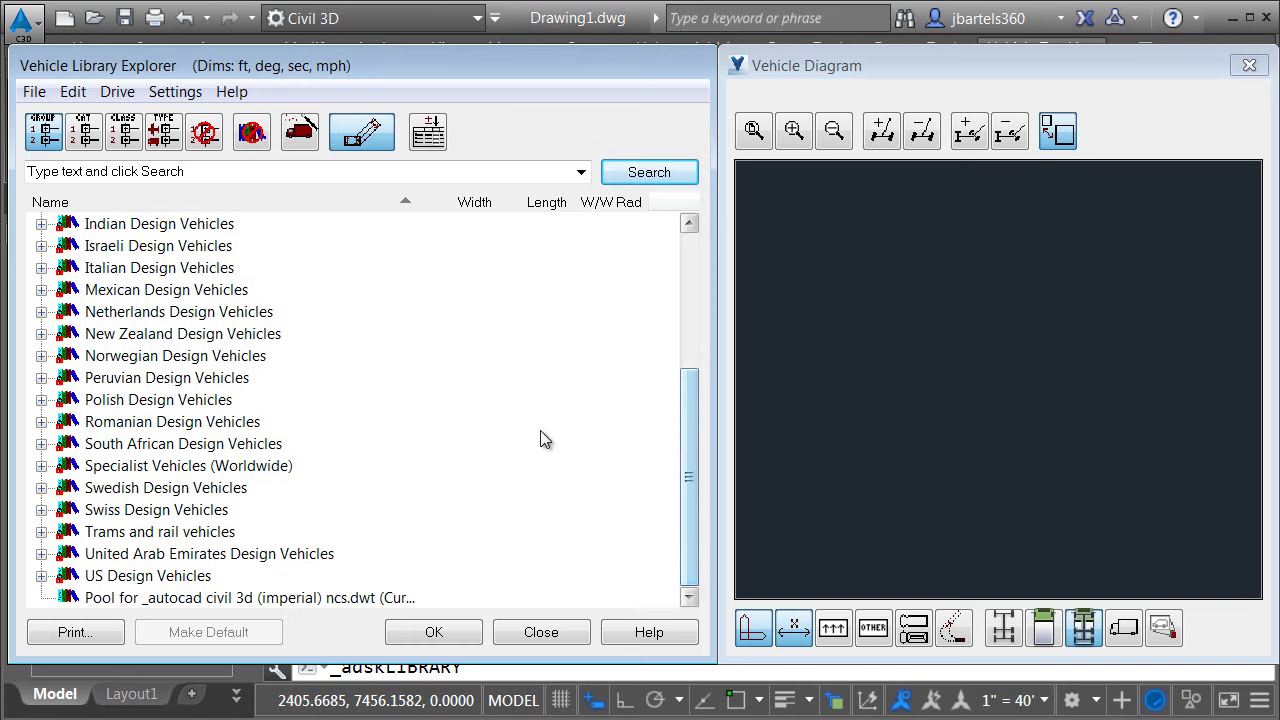
pyautogui.click(41, 576)
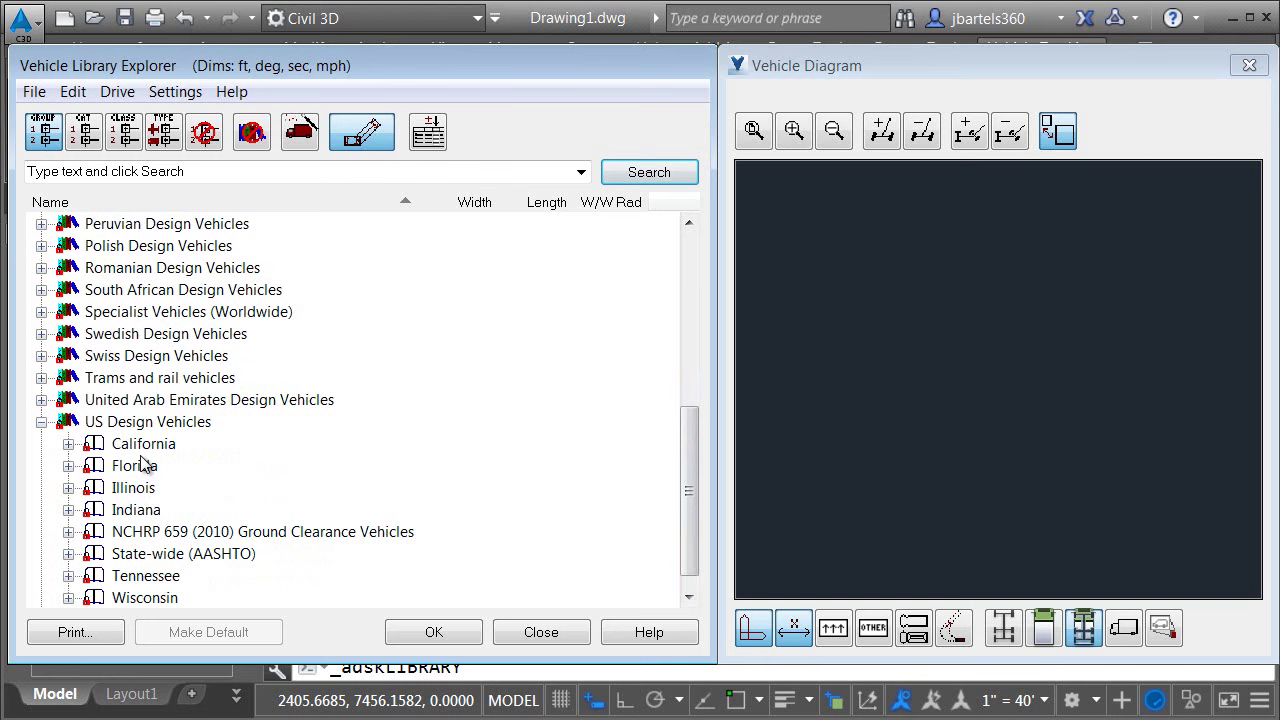
pyautogui.click(67, 554)
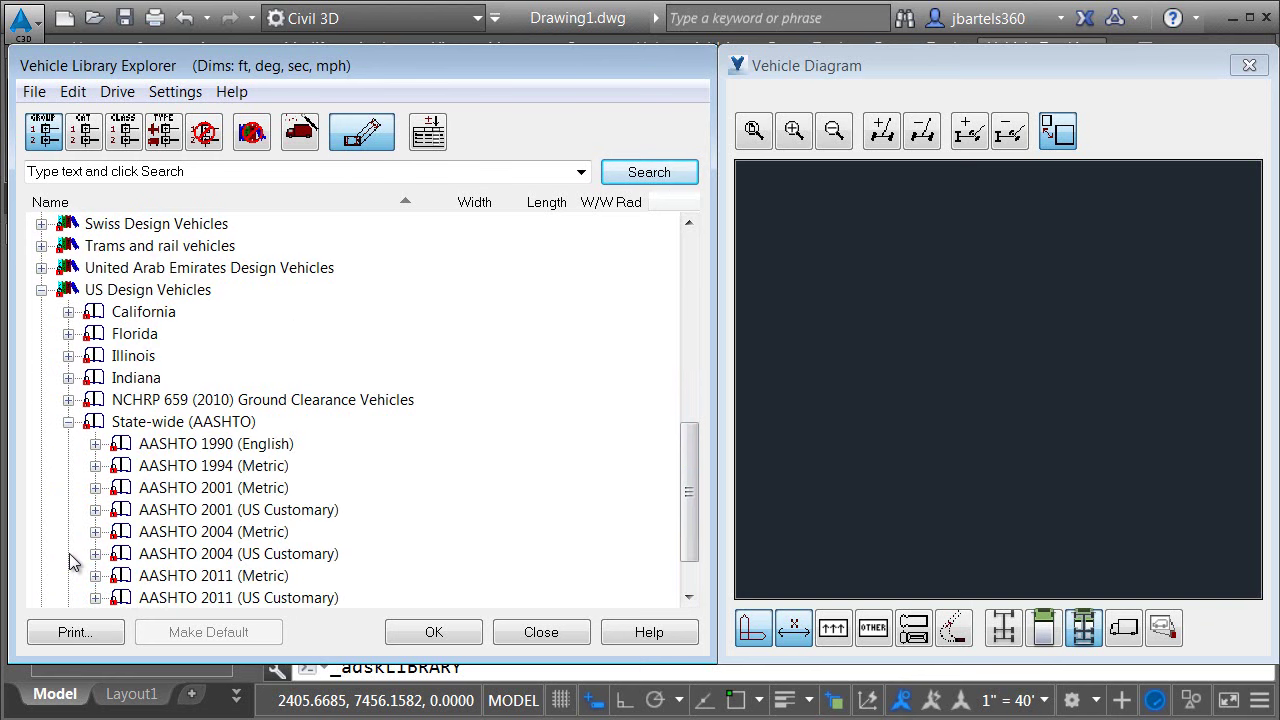
pyautogui.scroll(-1, 690, 482)
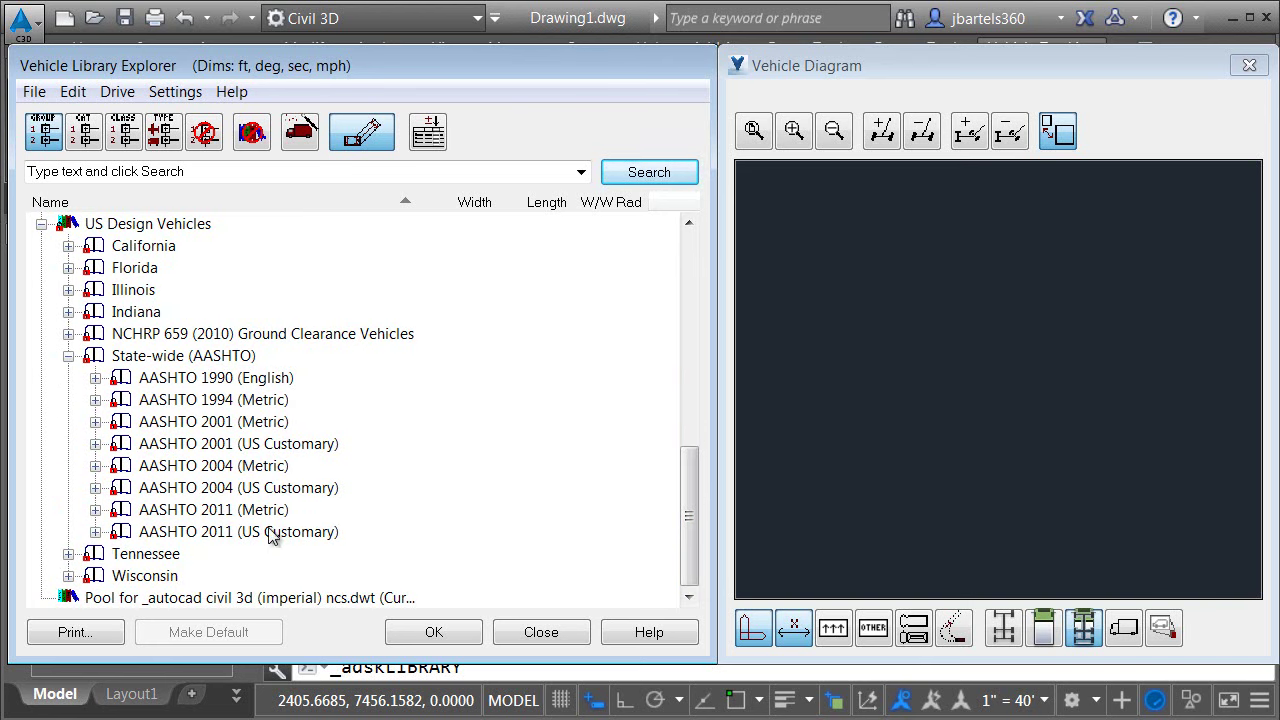
pyautogui.click(95, 532)
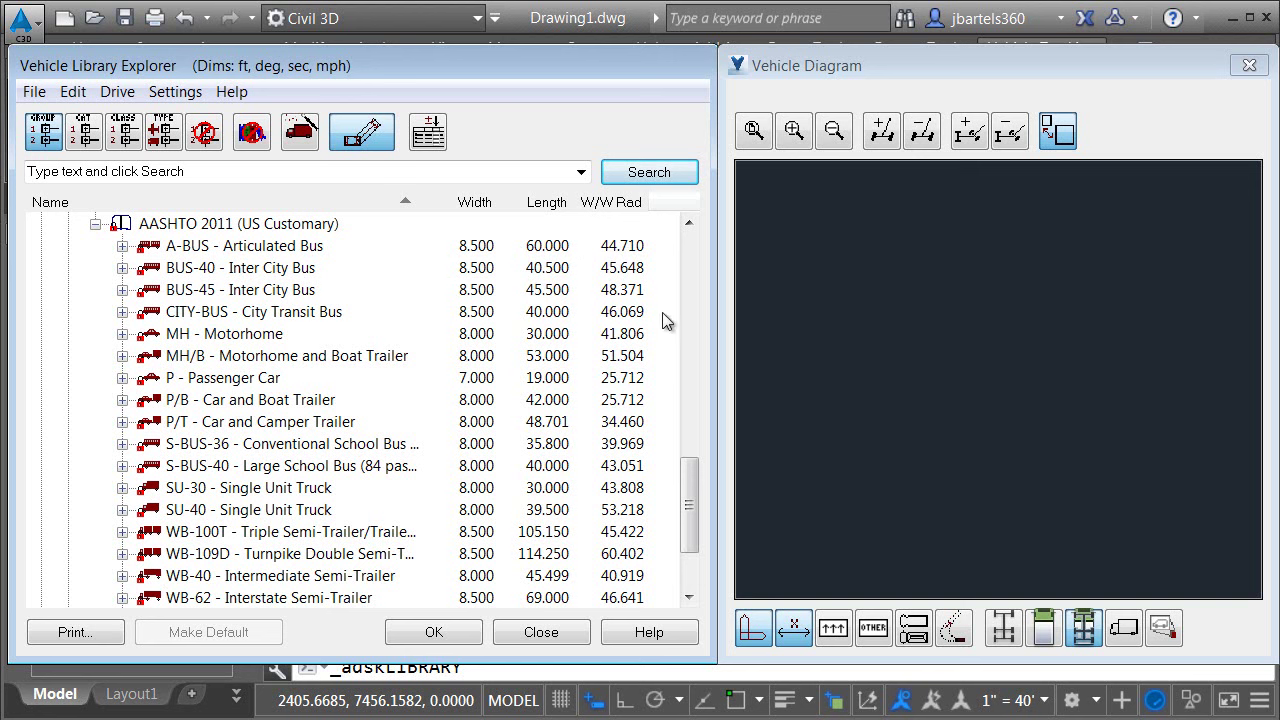
# Add Curb to Curb Turning Radius to the displayed columns and try it in different positions.
pyautogui.click(427, 135)
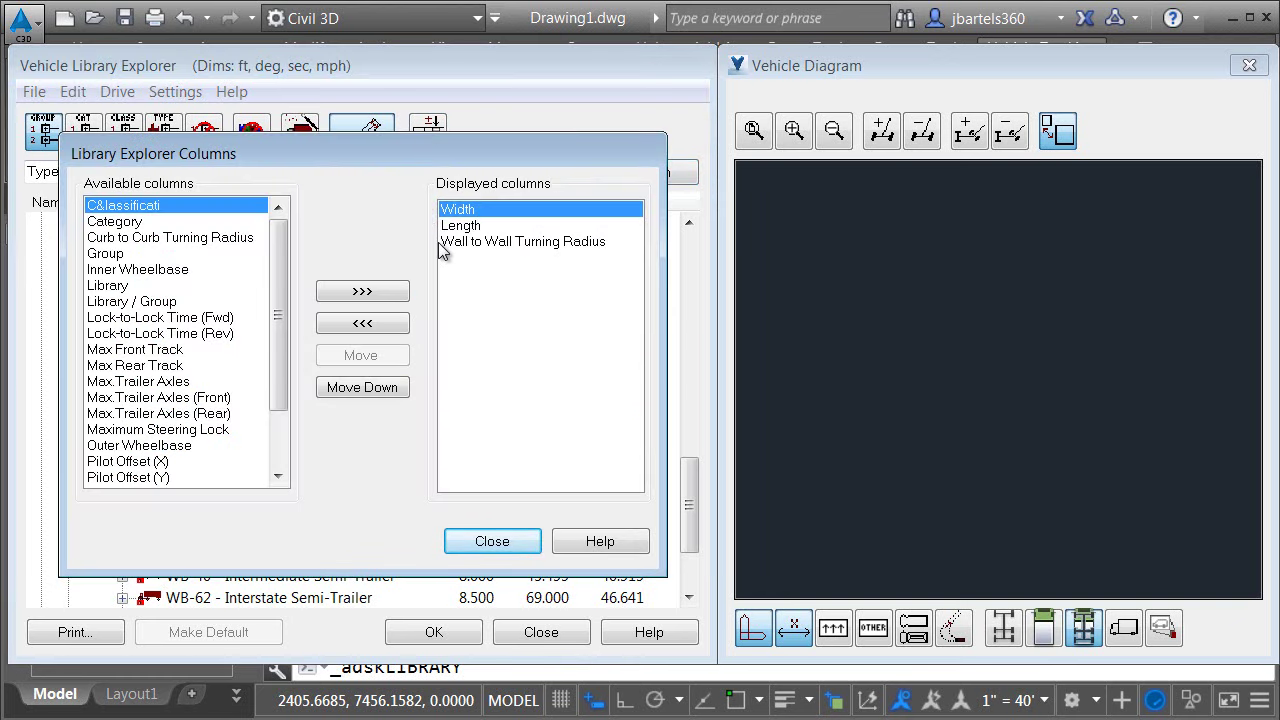
pyautogui.click(170, 240)
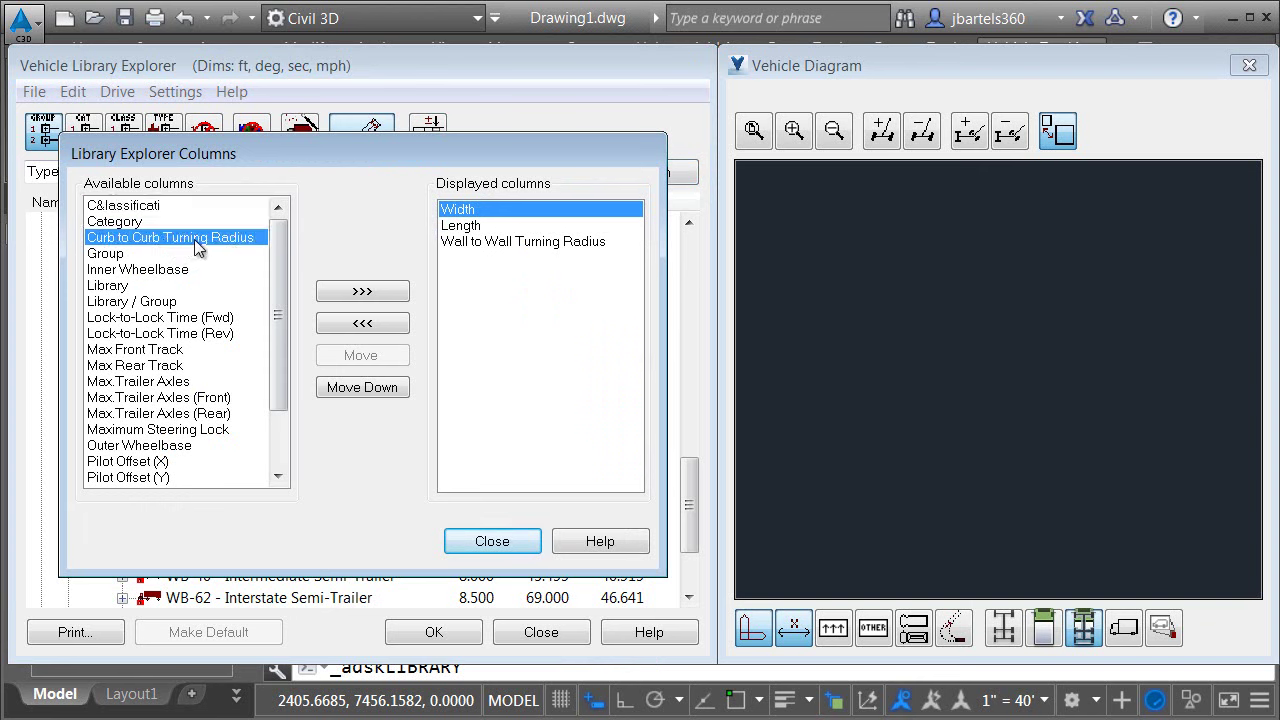
pyautogui.click(358, 293)
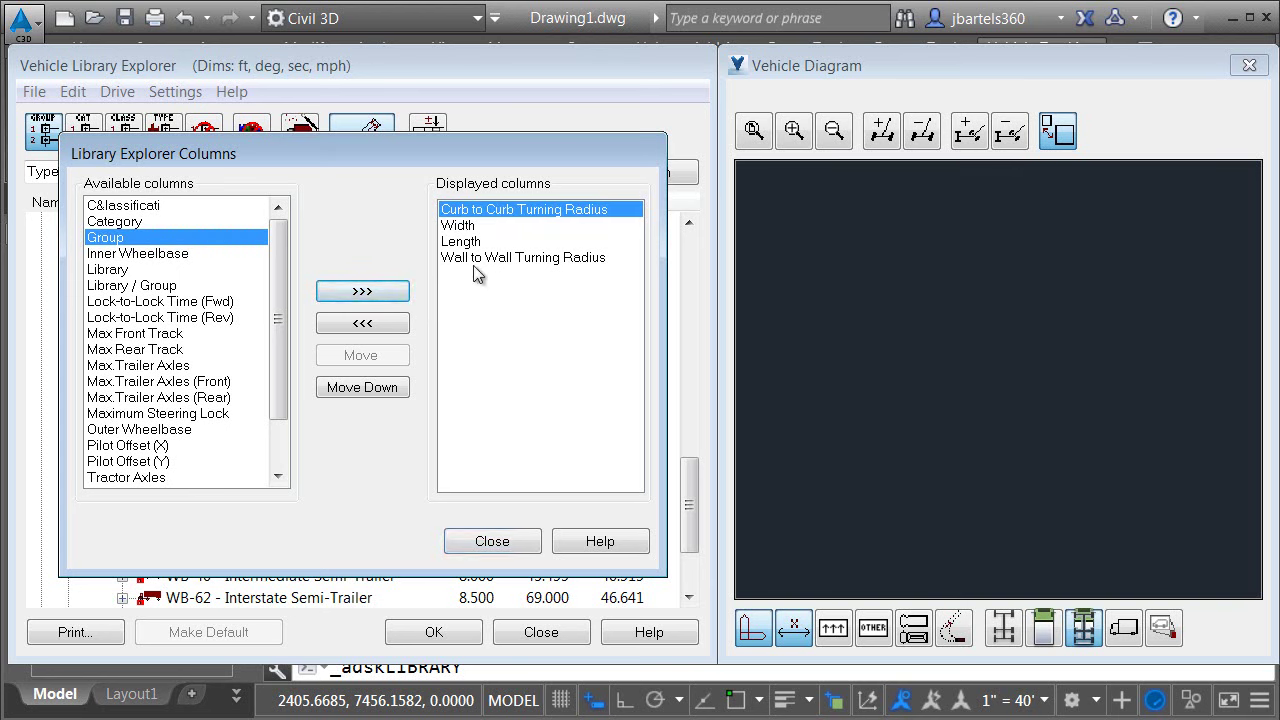
pyautogui.click(375, 395)
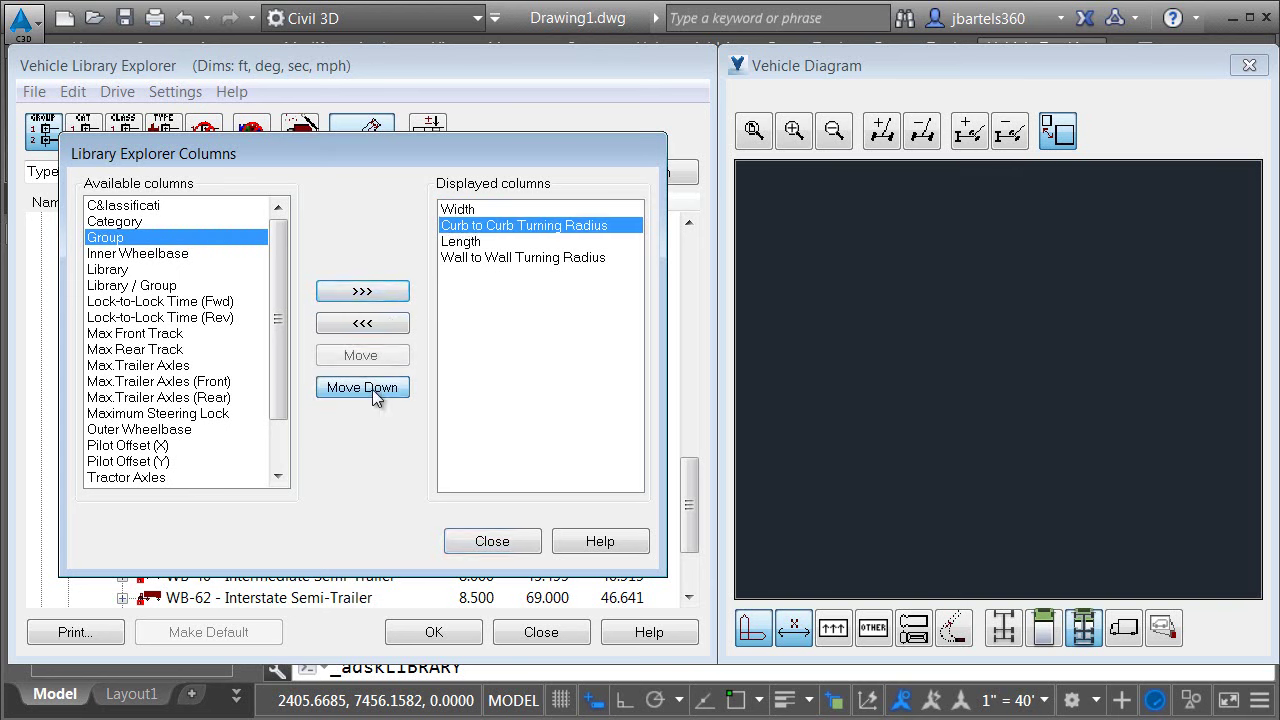
pyautogui.click(376, 394)
pyautogui.click(377, 358)
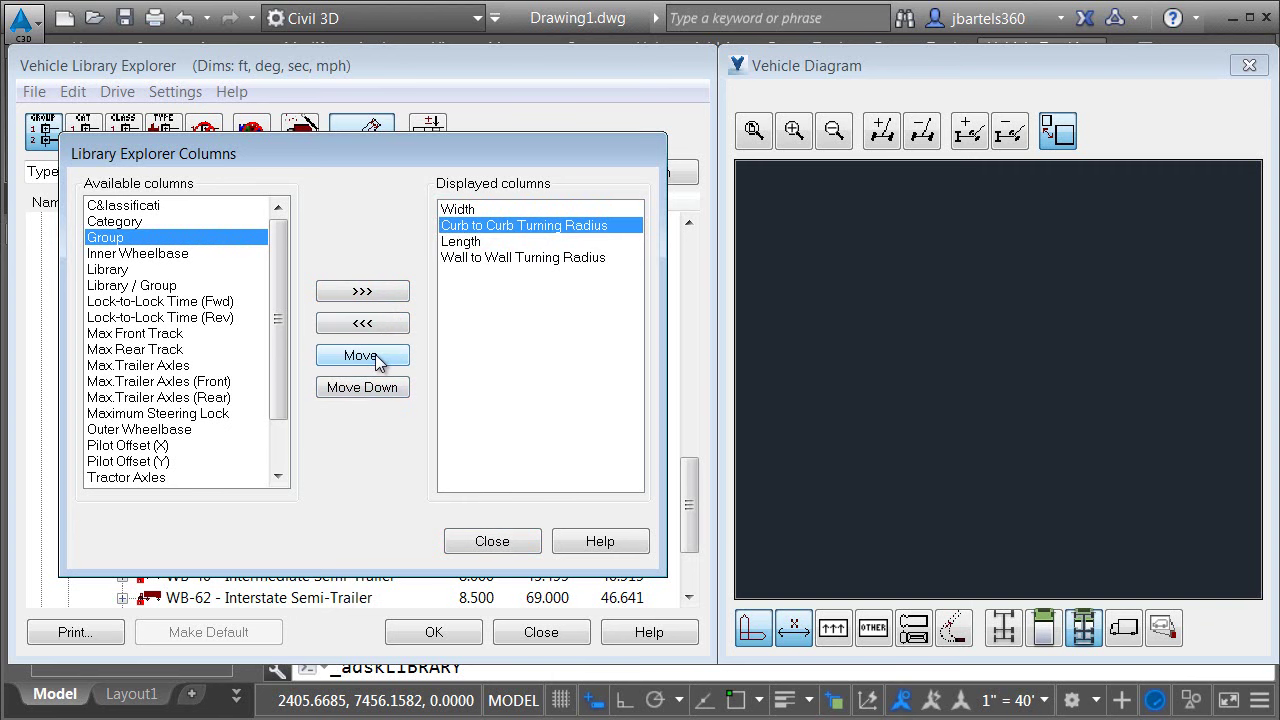
pyautogui.click(377, 358)
pyautogui.click(375, 392)
pyautogui.click(376, 394)
pyautogui.click(377, 395)
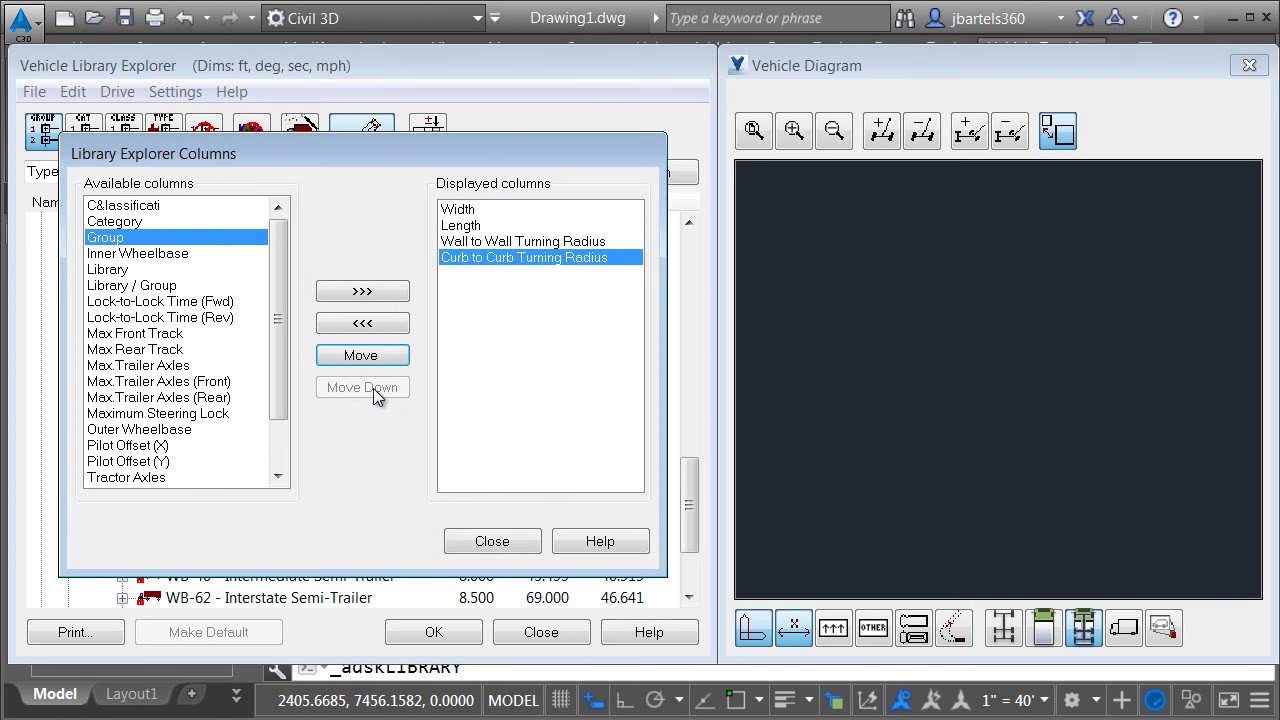
pyautogui.click(490, 538)
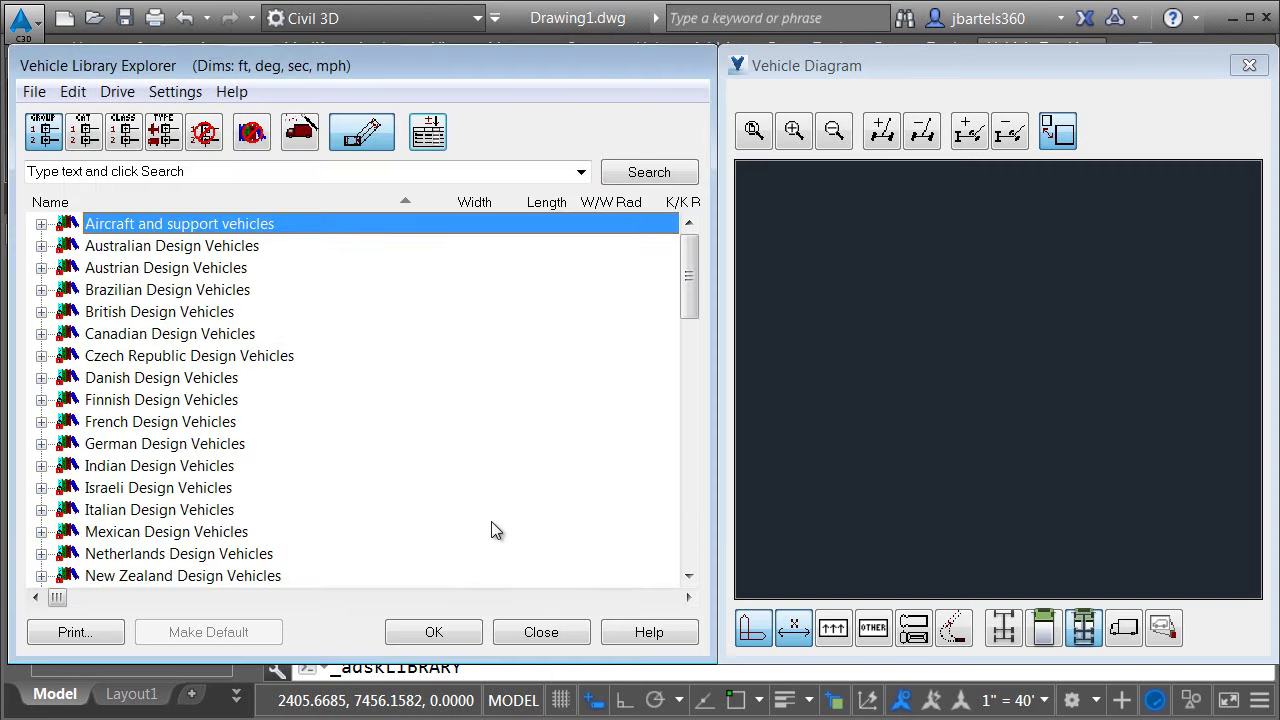
# Remove Curb to Curb Turning Radius from the displayed columns in Library Explorer Columns.
pyautogui.moveTo(688, 310); pyautogui.dragTo(707, 548)
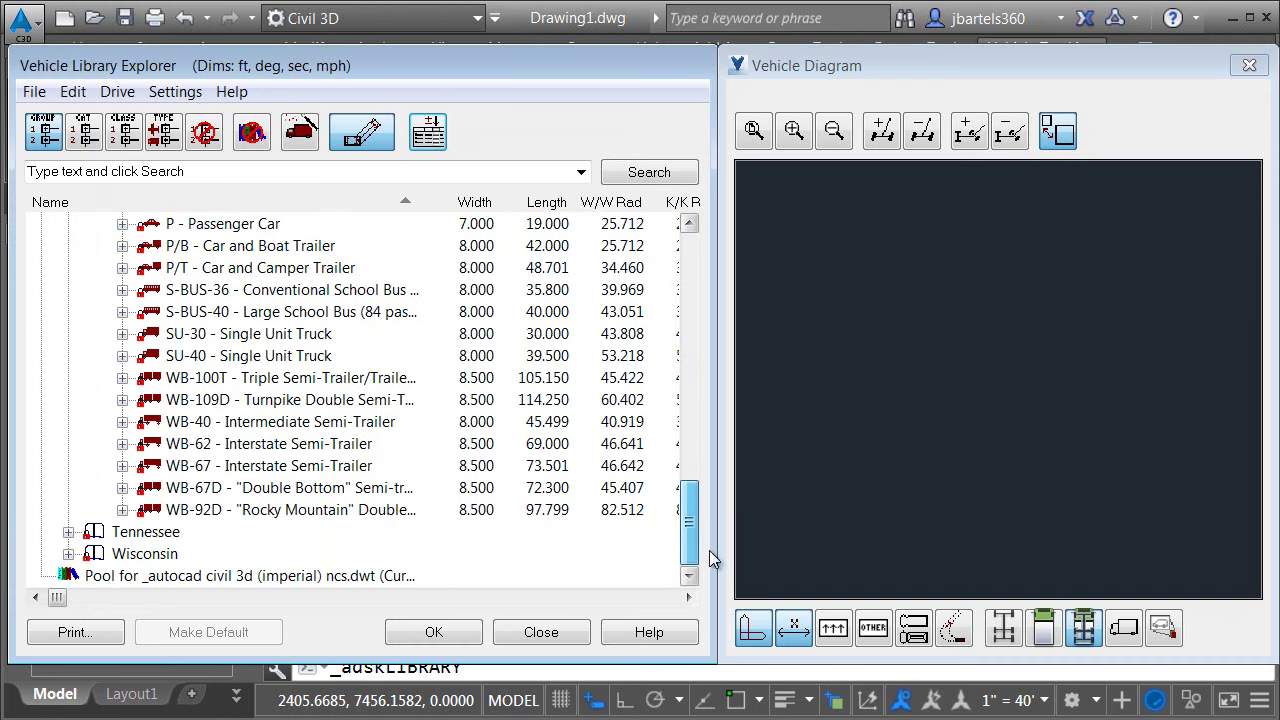
pyautogui.moveTo(58, 597); pyautogui.dragTo(668, 600)
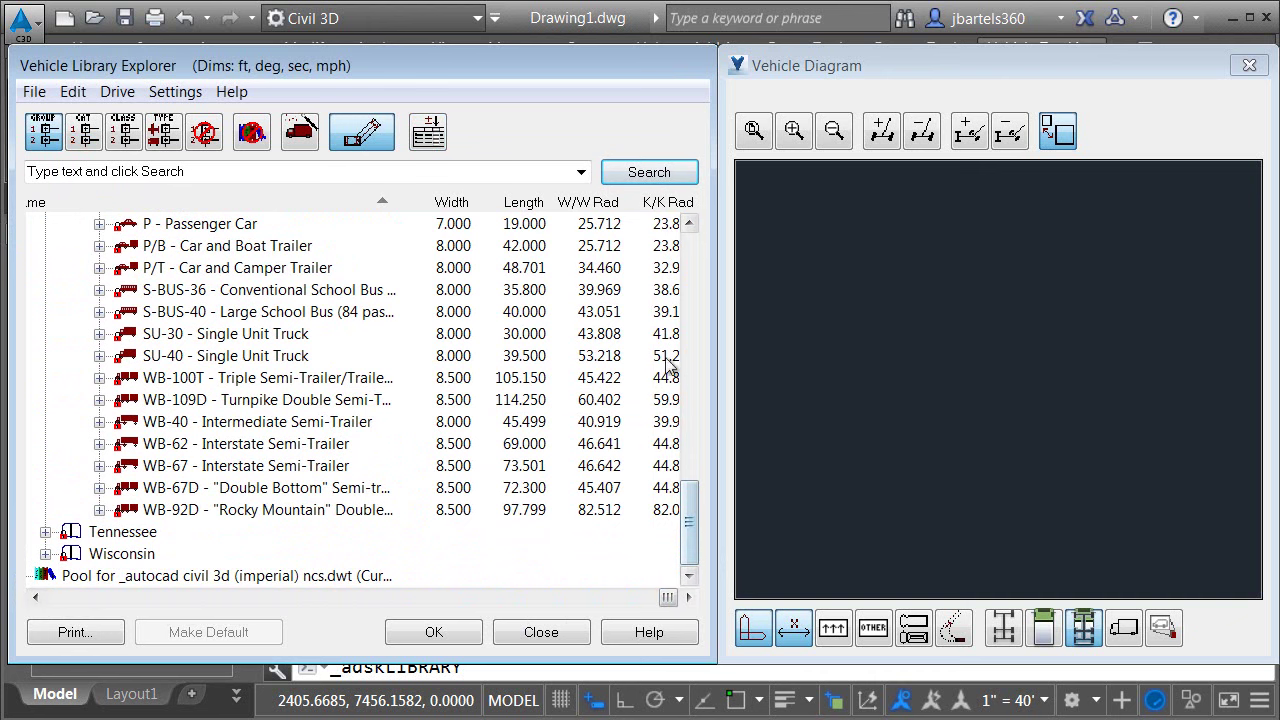
pyautogui.moveTo(713, 327)
pyautogui.mouseDown()
pyautogui.moveTo(777, 330)
pyautogui.moveTo(709, 330)
pyautogui.mouseUp()
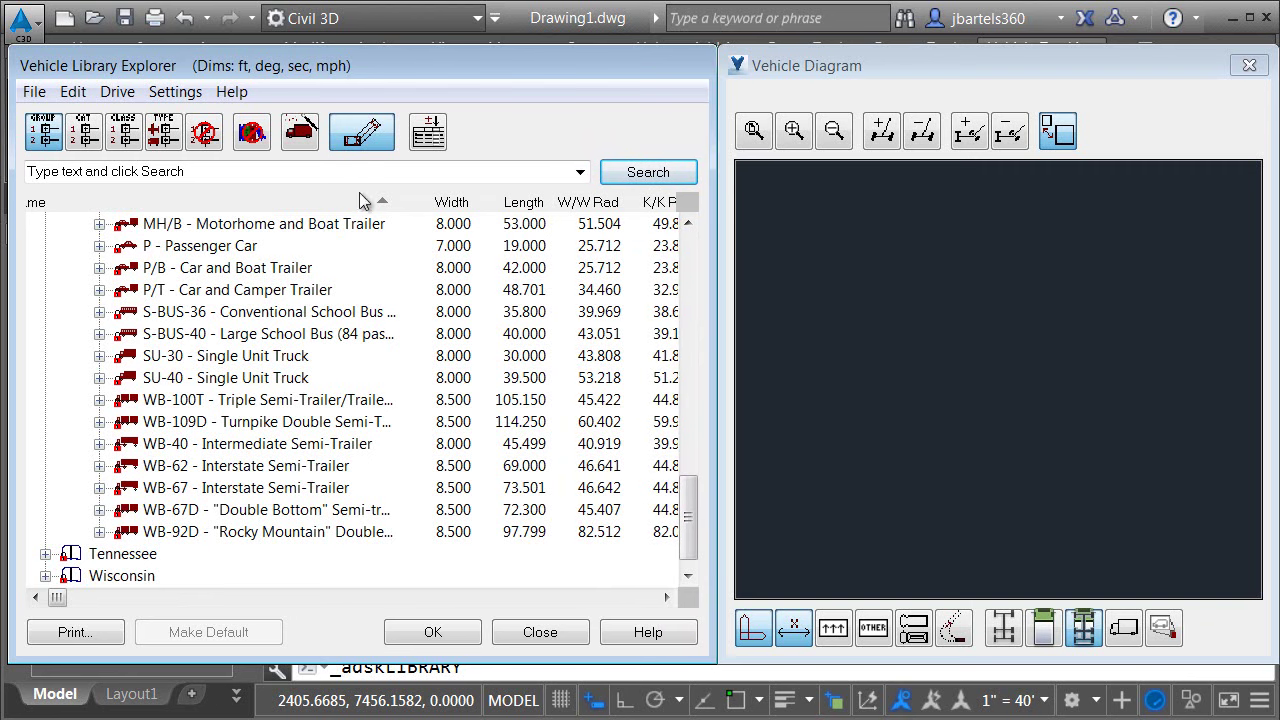
pyautogui.click(428, 131)
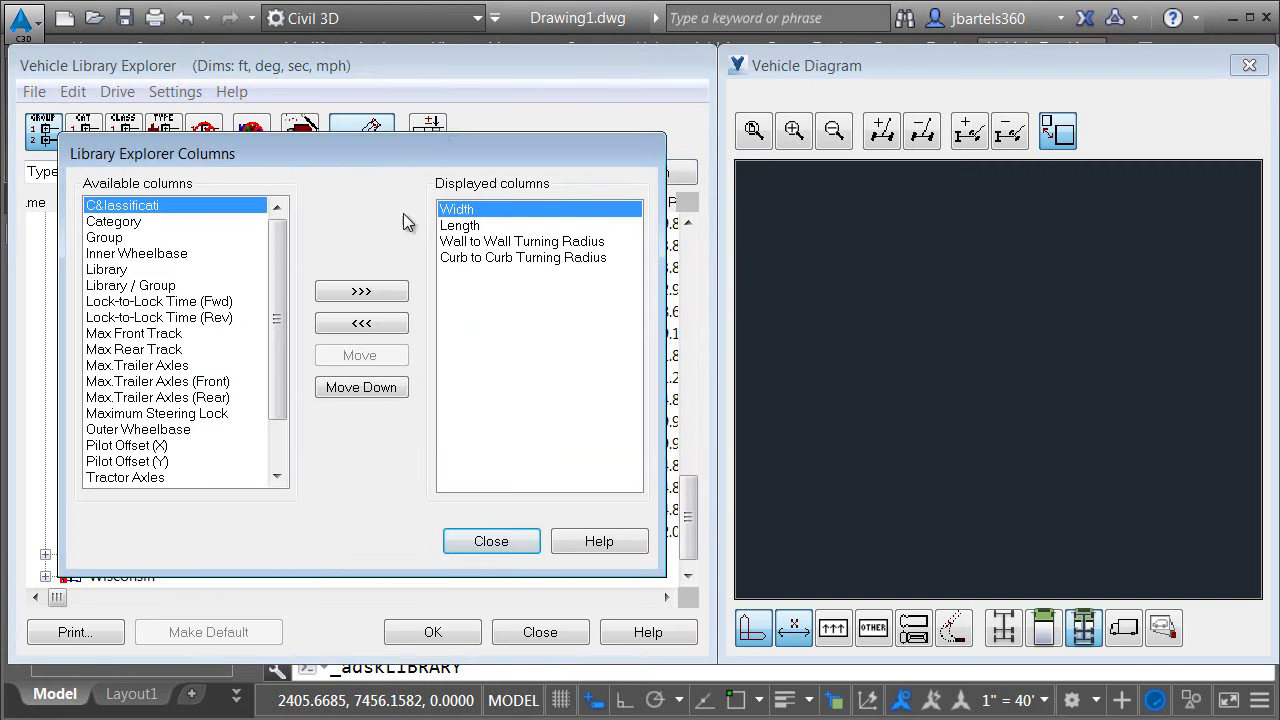
pyautogui.click(466, 262)
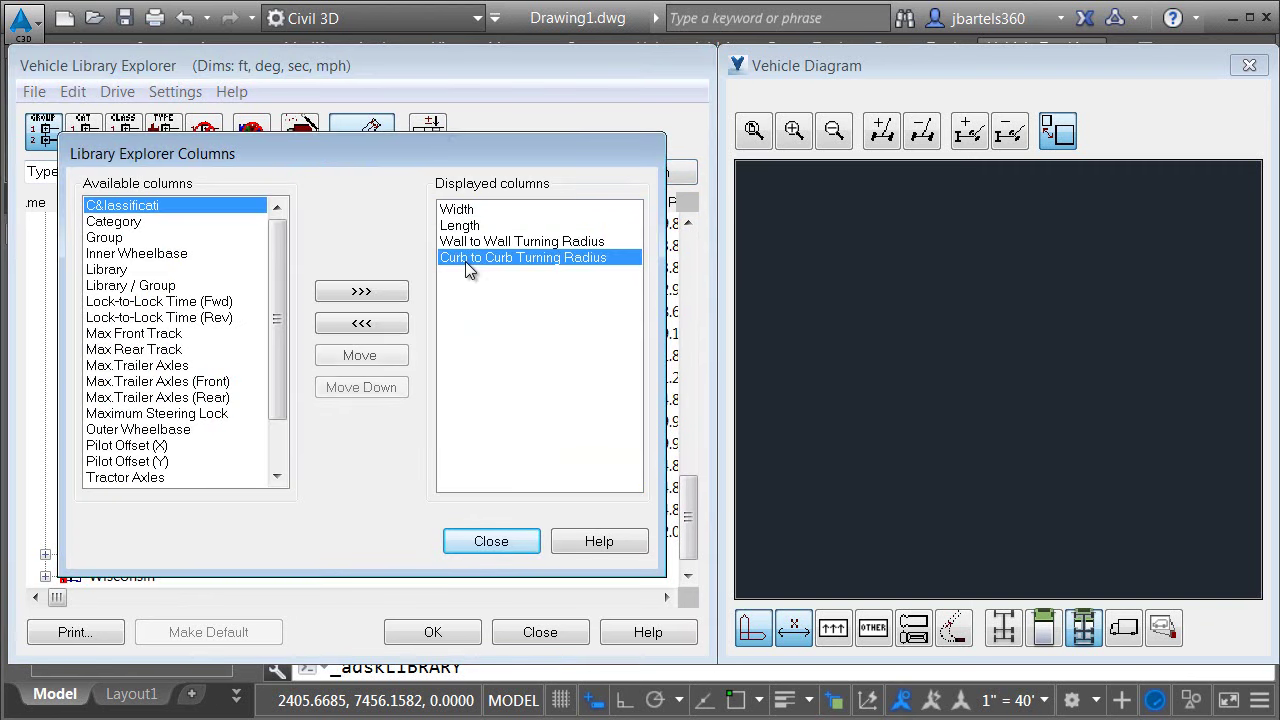
pyautogui.click(362, 323)
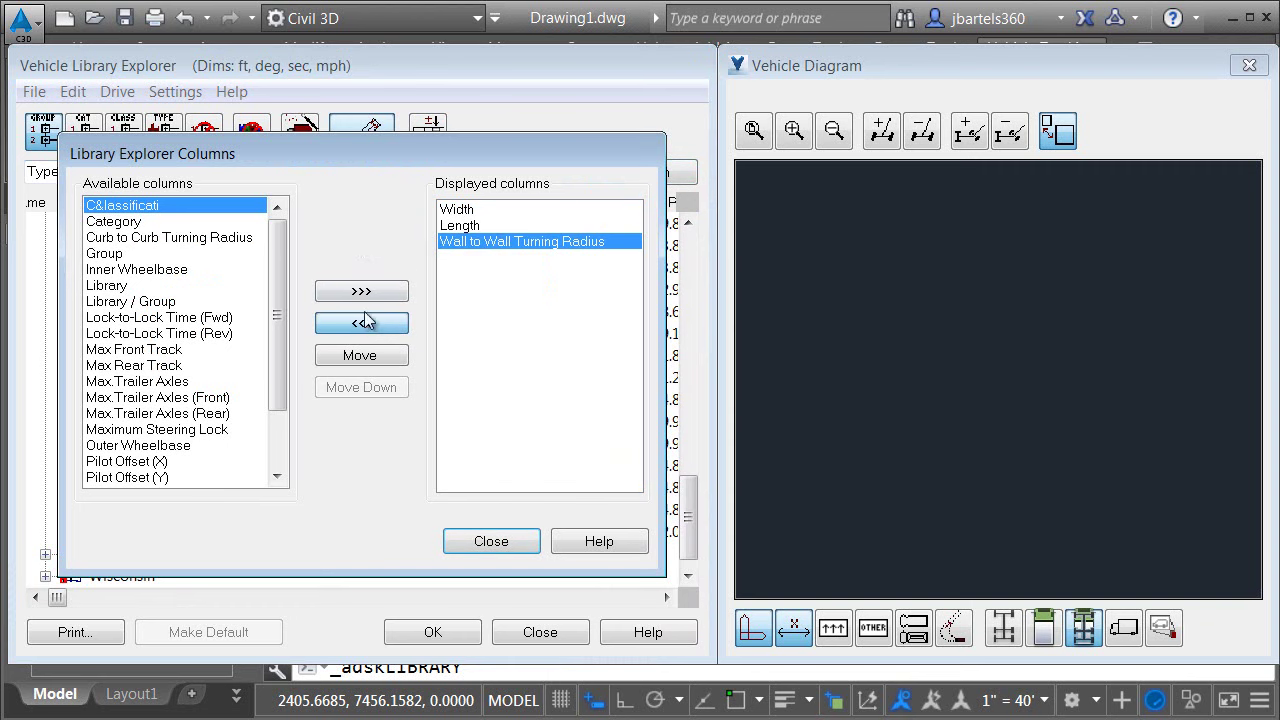
# Preview the WB-40 Intermediate Semi-Trailer, viewing its body outline, wheels only and side elevation.
pyautogui.click(474, 543)
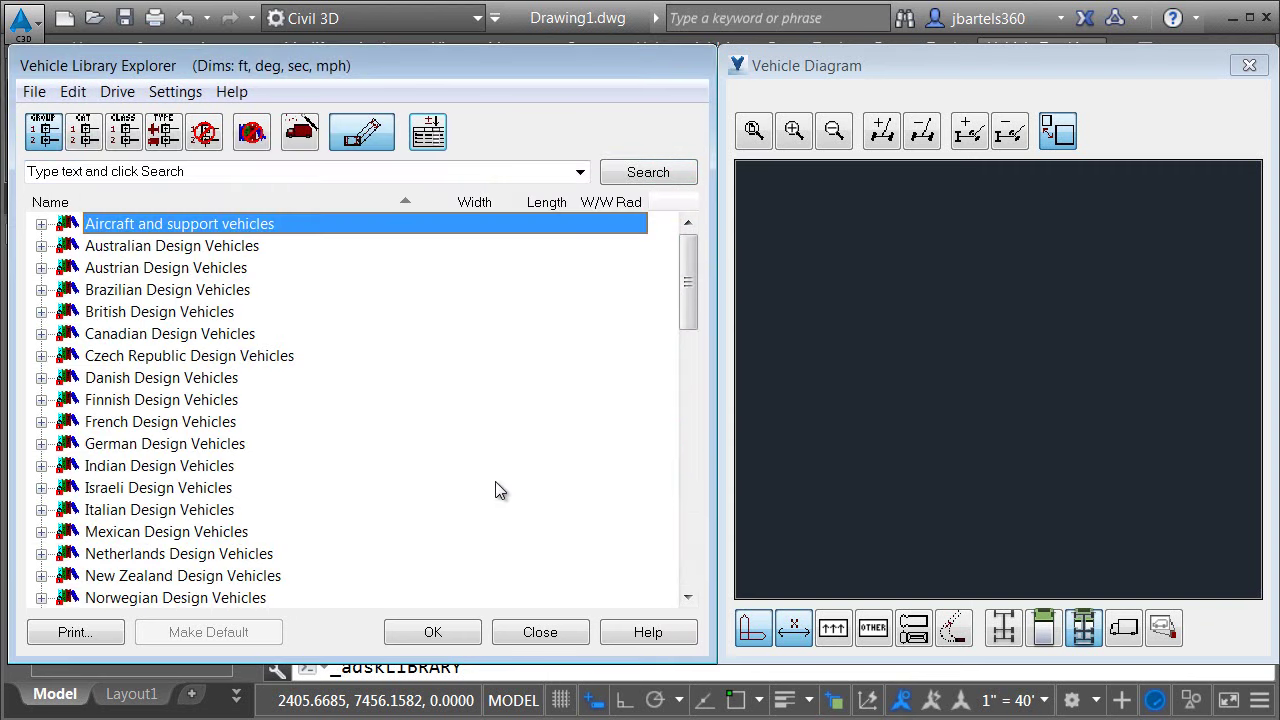
pyautogui.moveTo(690, 305); pyautogui.dragTo(692, 548)
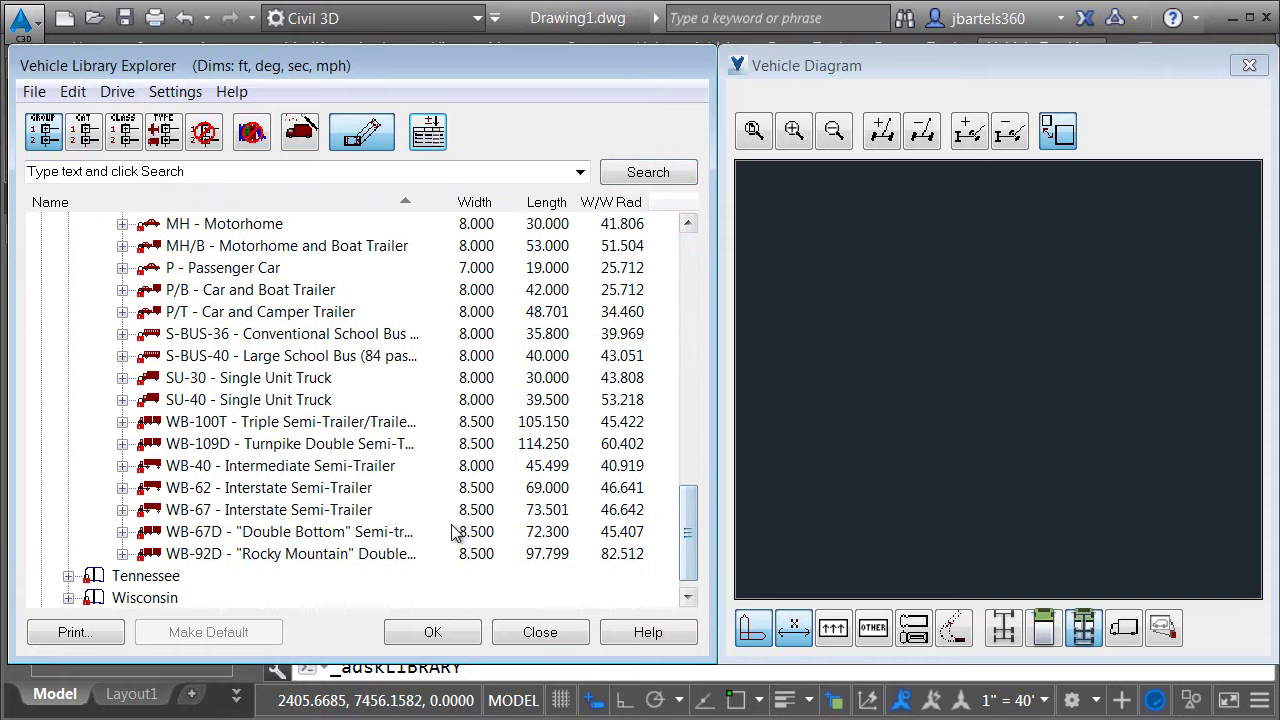
pyautogui.click(270, 470)
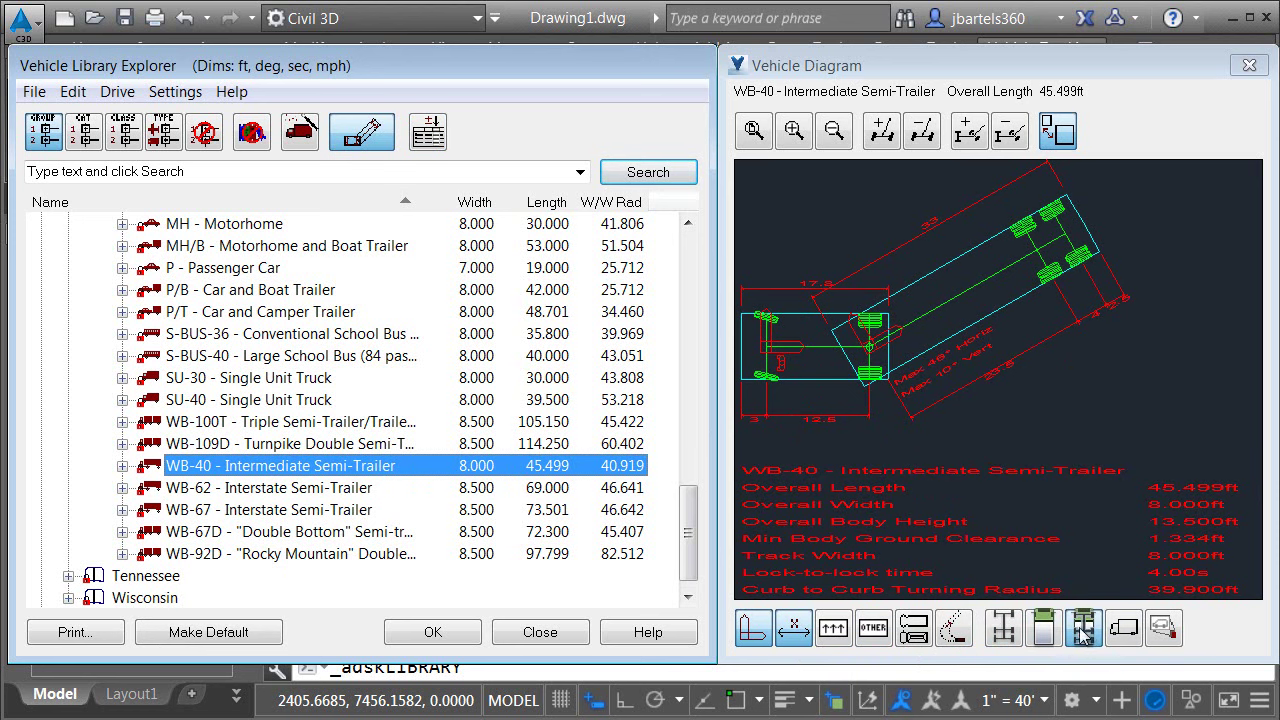
pyautogui.click(1043, 630)
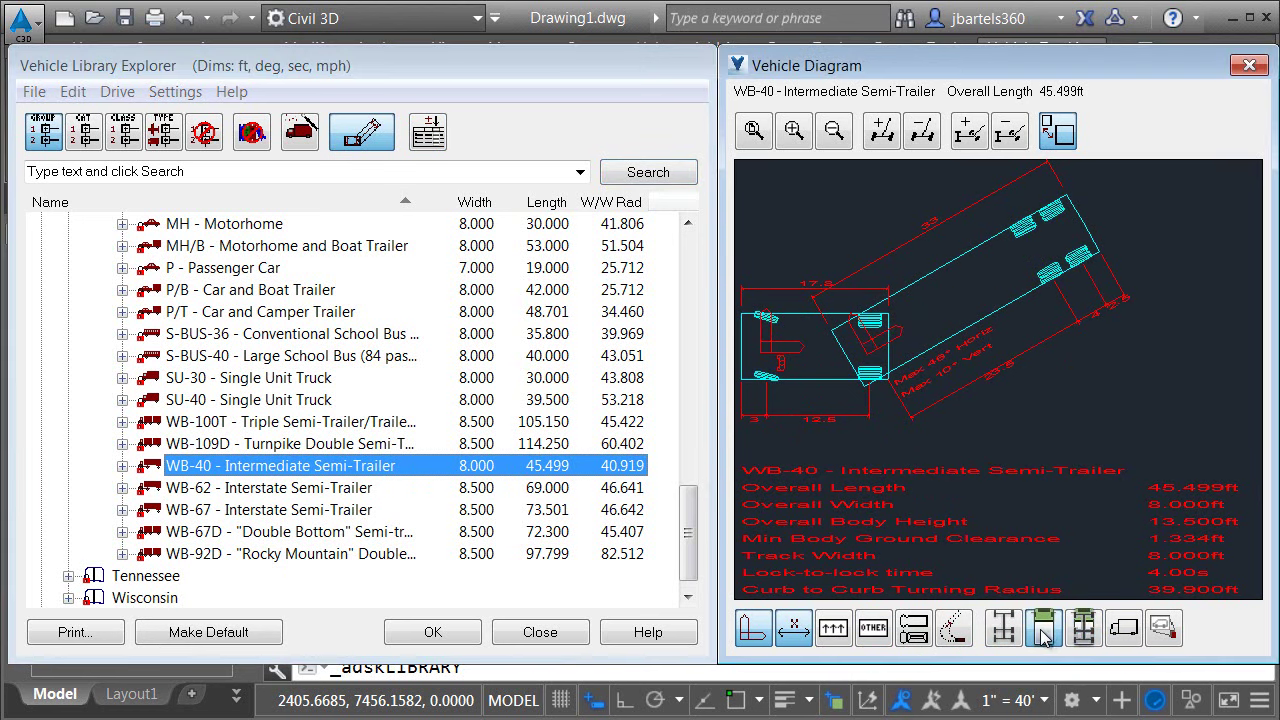
pyautogui.click(1003, 630)
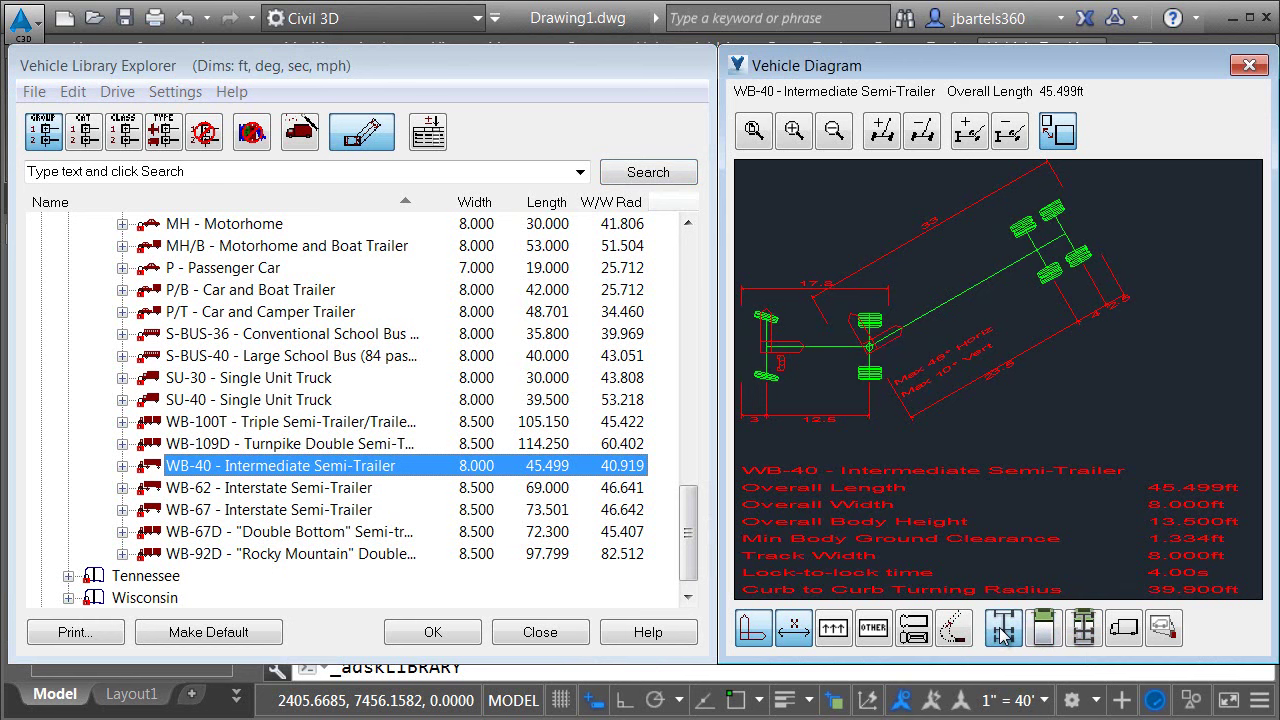
pyautogui.click(1124, 630)
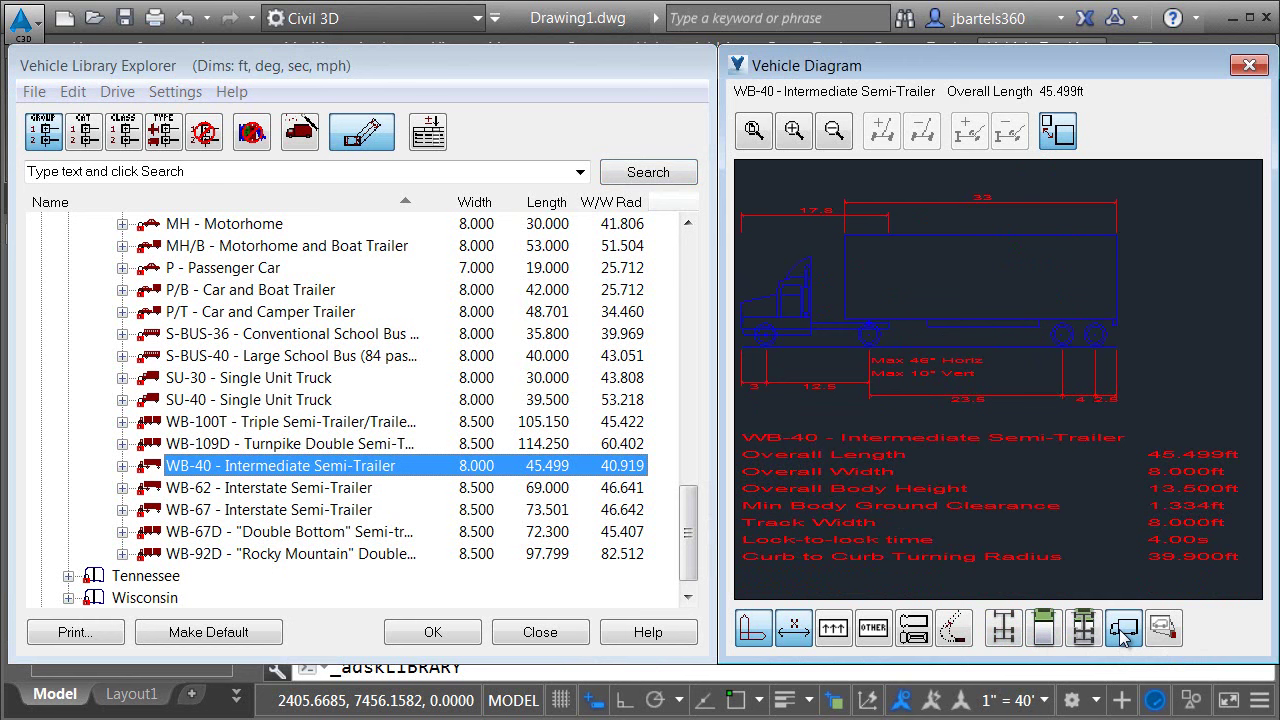
pyautogui.click(1084, 630)
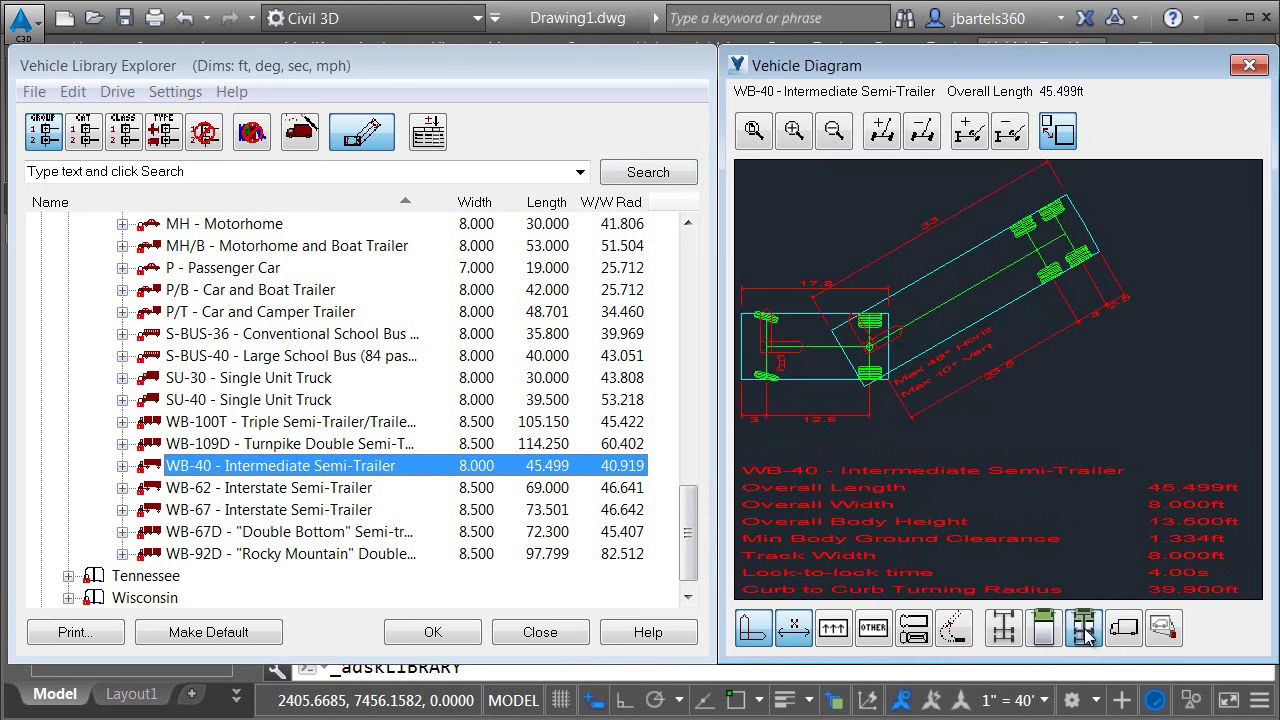
pyautogui.click(955, 630)
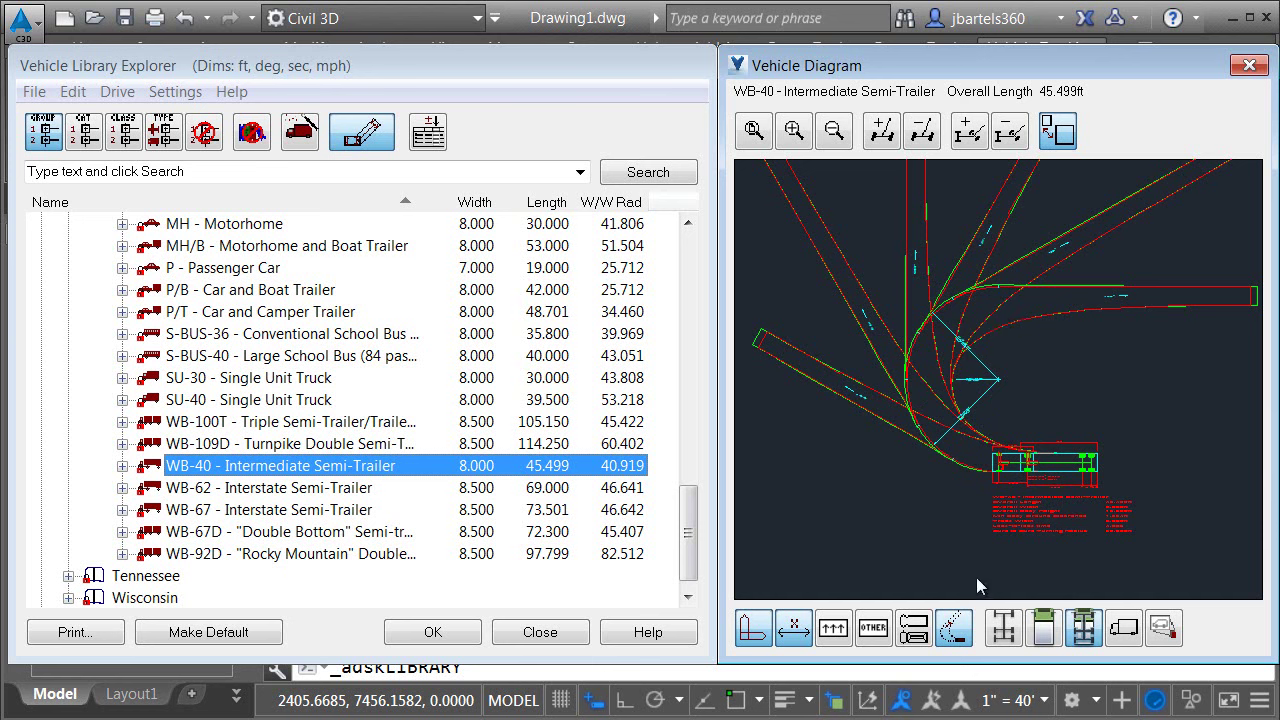
pyautogui.click(955, 630)
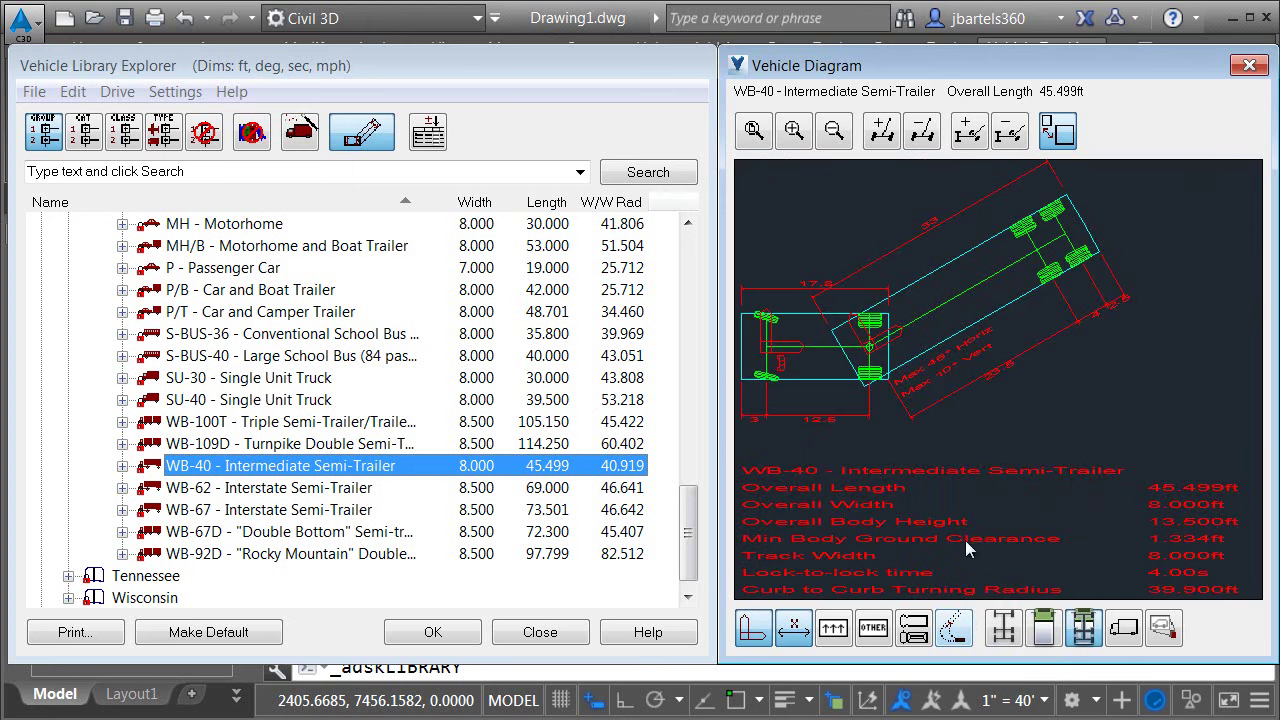
pyautogui.click(955, 630)
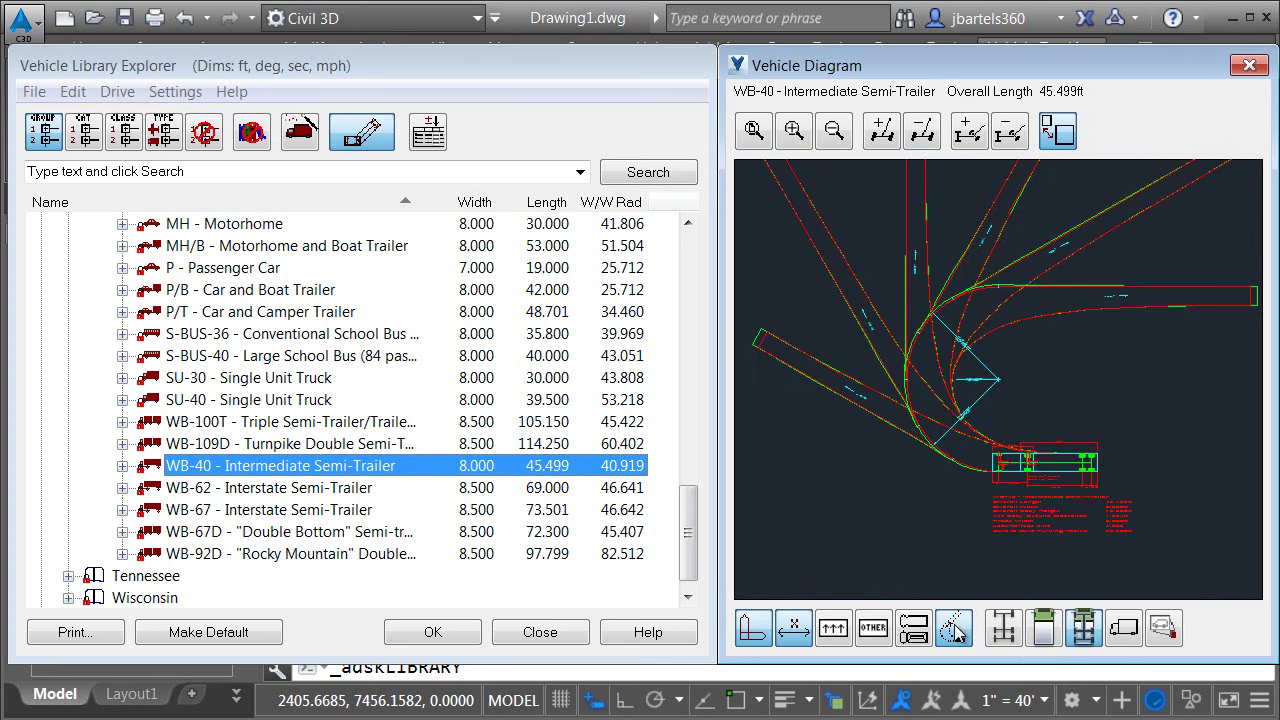
pyautogui.click(955, 630)
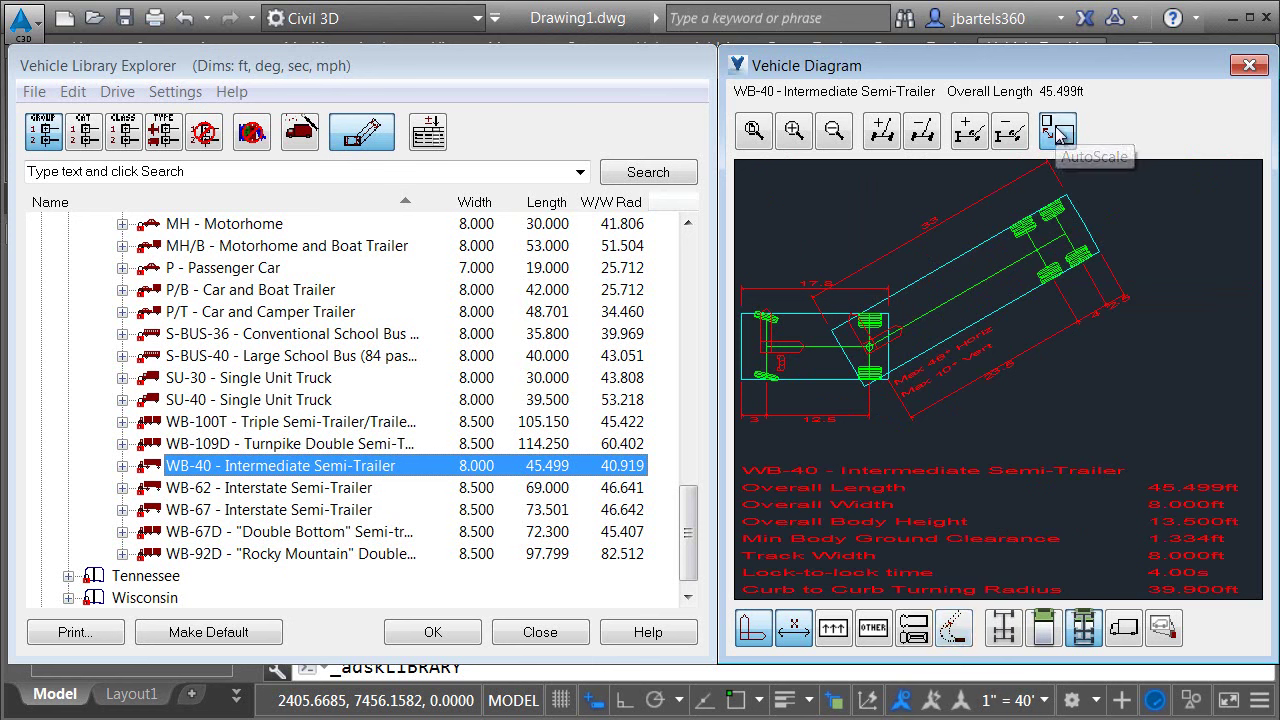
pyautogui.click(955, 630)
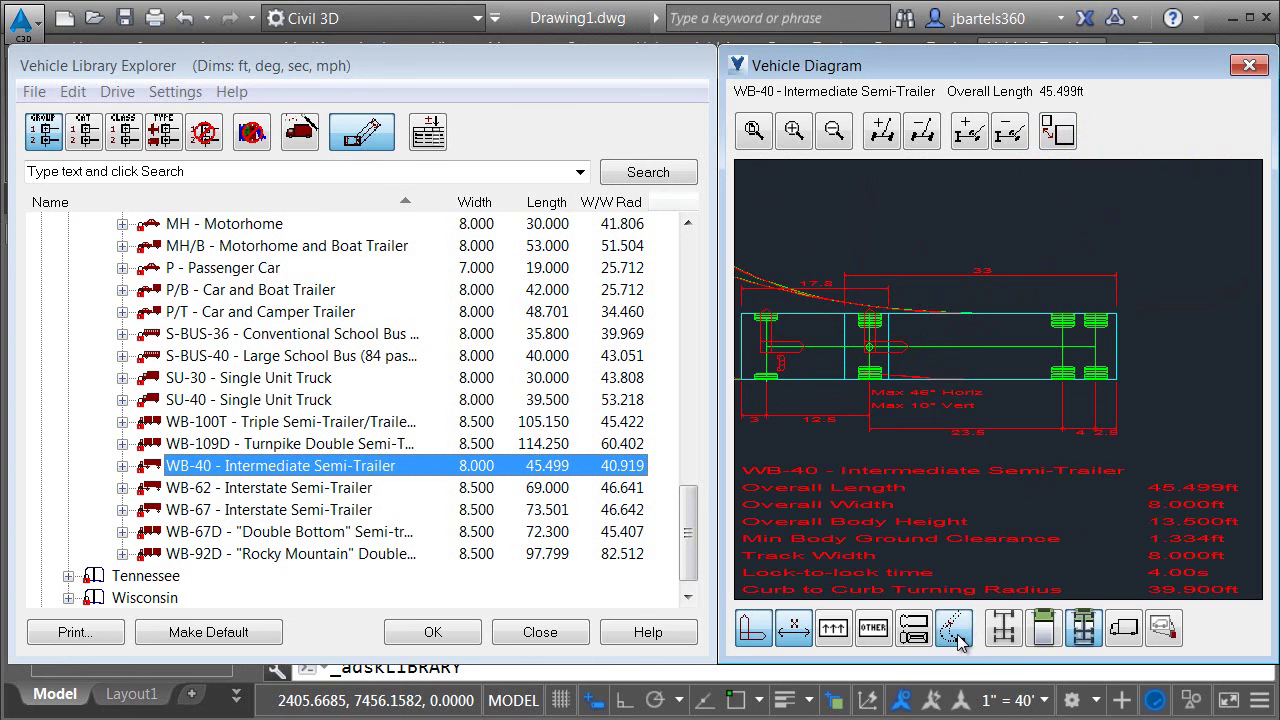
pyautogui.click(962, 630)
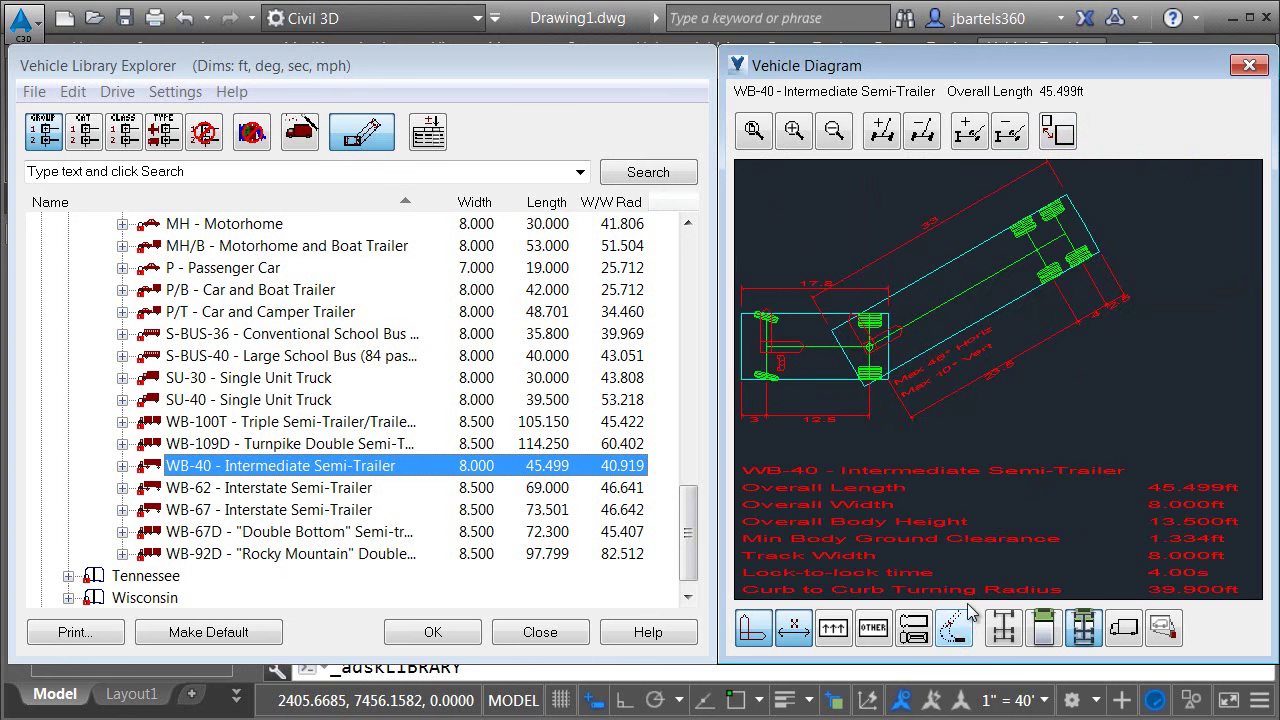
pyautogui.click(1058, 132)
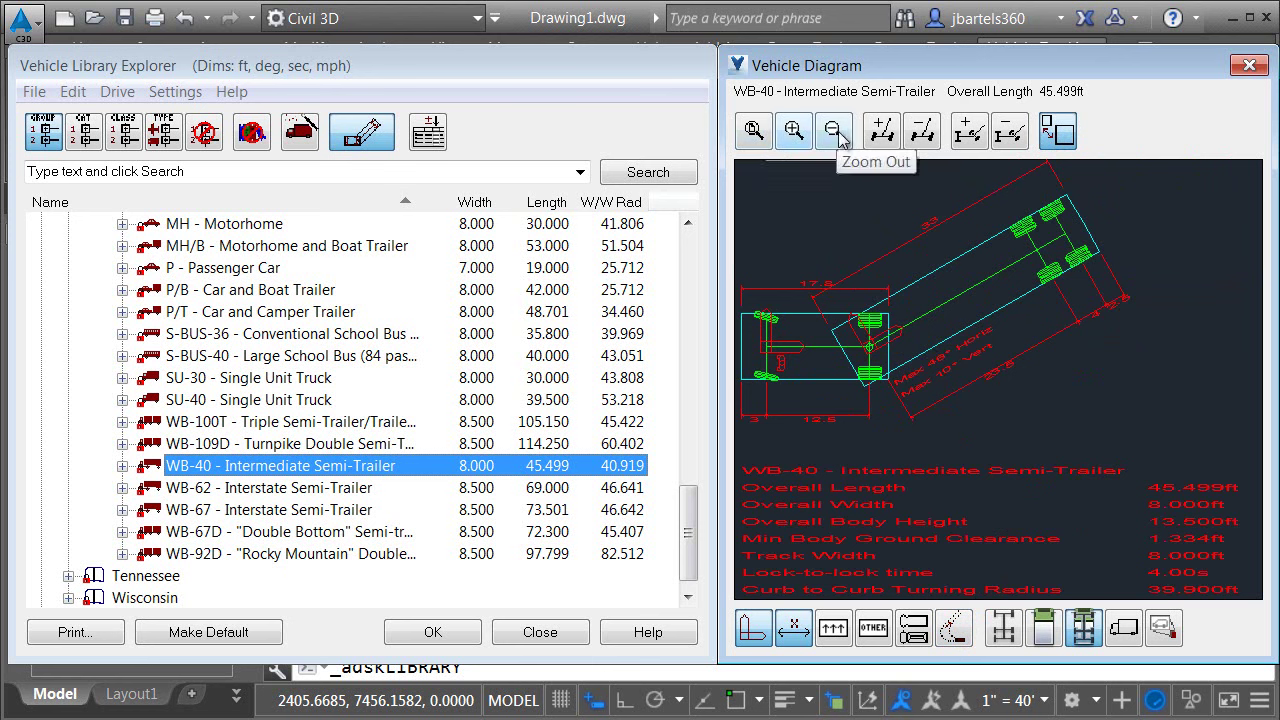
# Zoom in on the WB-40 diagram and centre on the tractor's front wheels and hitch.
pyautogui.click(794, 134)
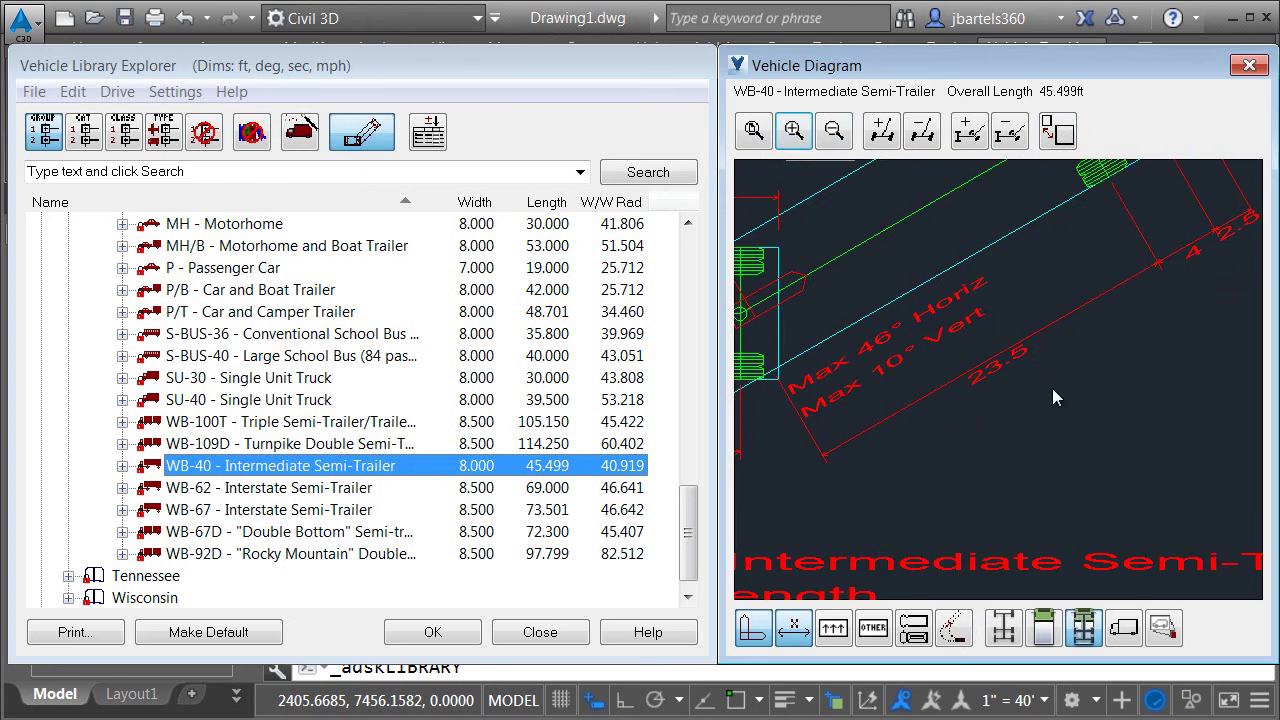
pyautogui.click(803, 238)
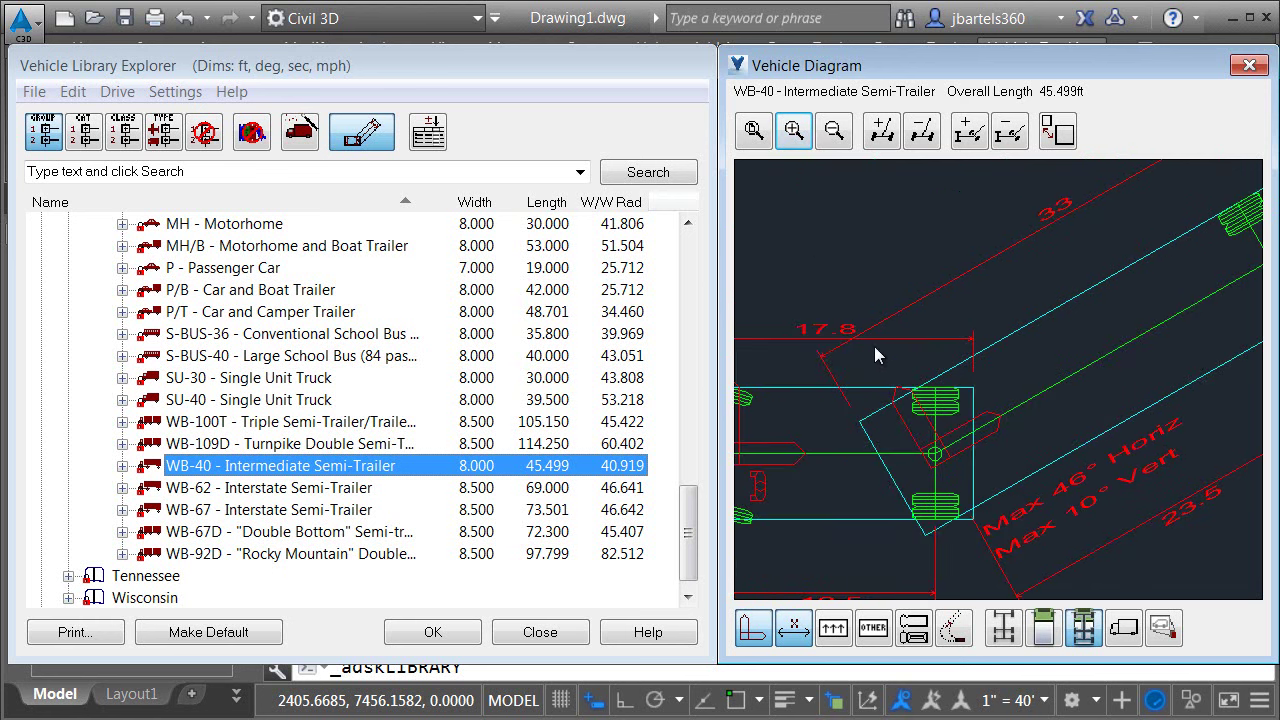
pyautogui.click(837, 442)
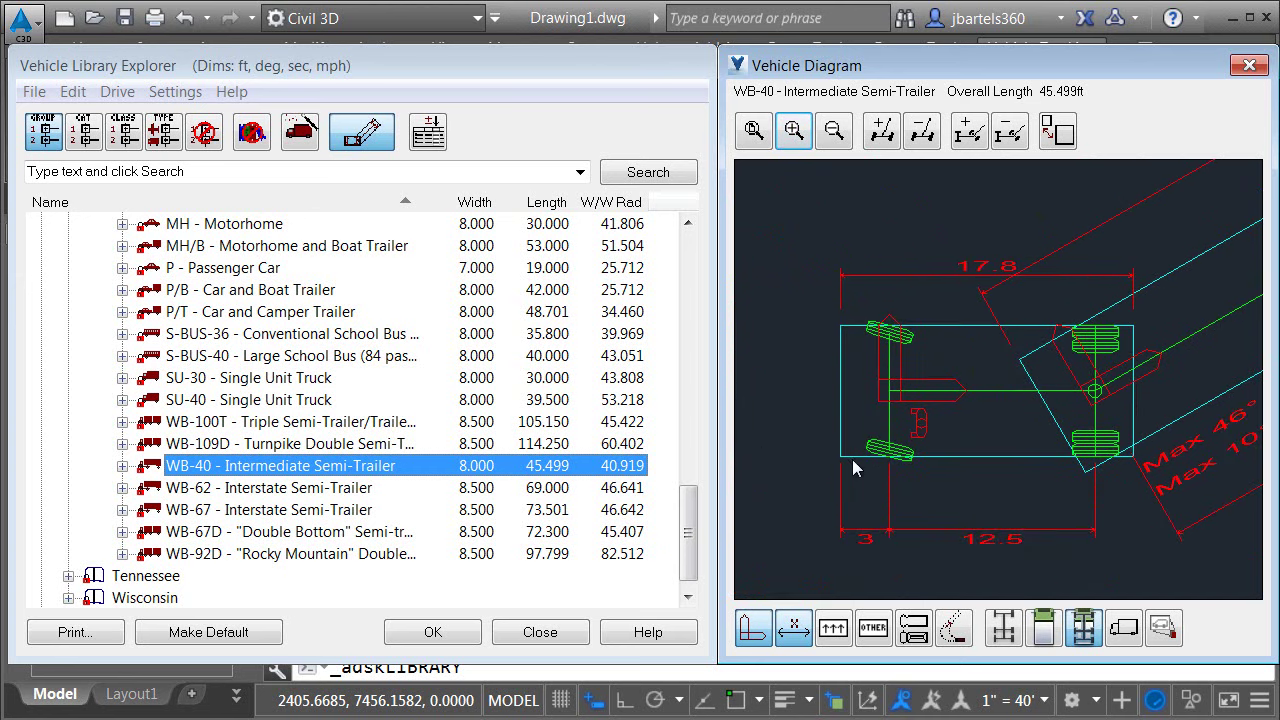
# Vary the WB-40 front wheels' steering angle up and down in the diagram.
pyautogui.click(884, 135)
pyautogui.click(884, 135)
pyautogui.click(922, 134)
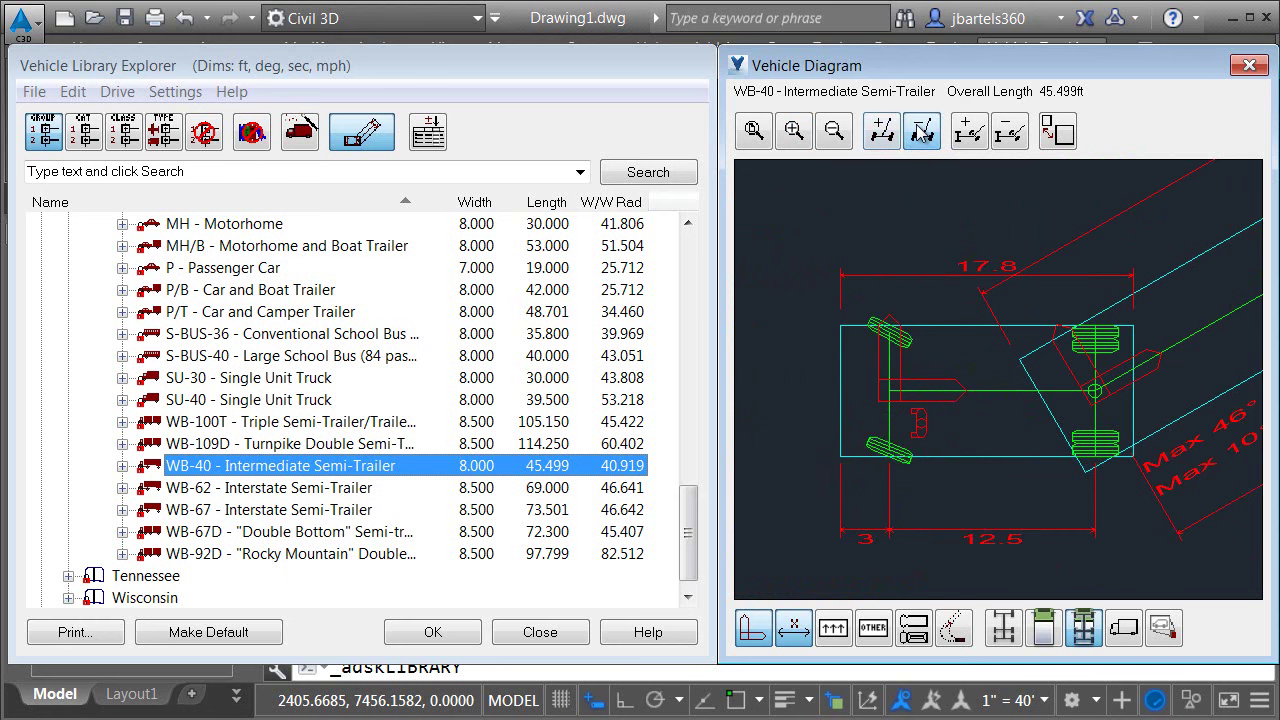
pyautogui.click(922, 134)
pyautogui.click(922, 134)
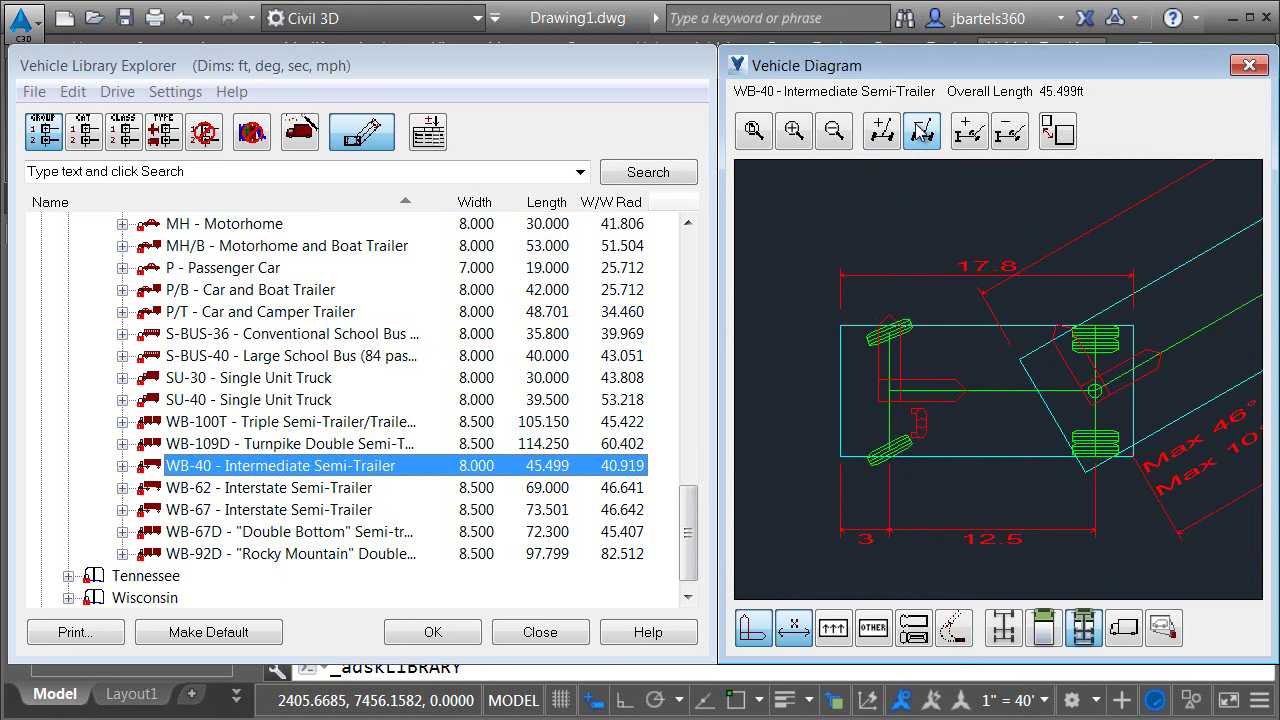
pyautogui.click(884, 135)
pyautogui.click(884, 135)
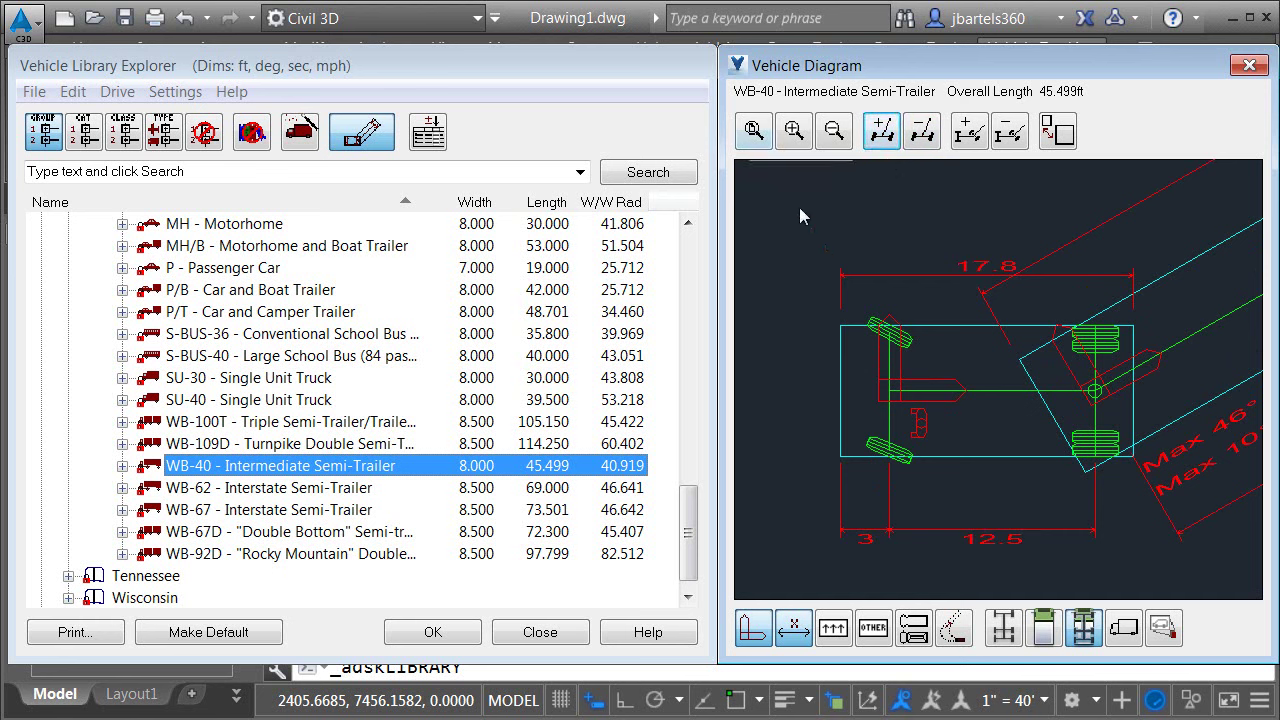
# Fit the whole WB-40 in view and swing the trailer through increasing and decreasing articulation angles.
pyautogui.click(754, 133)
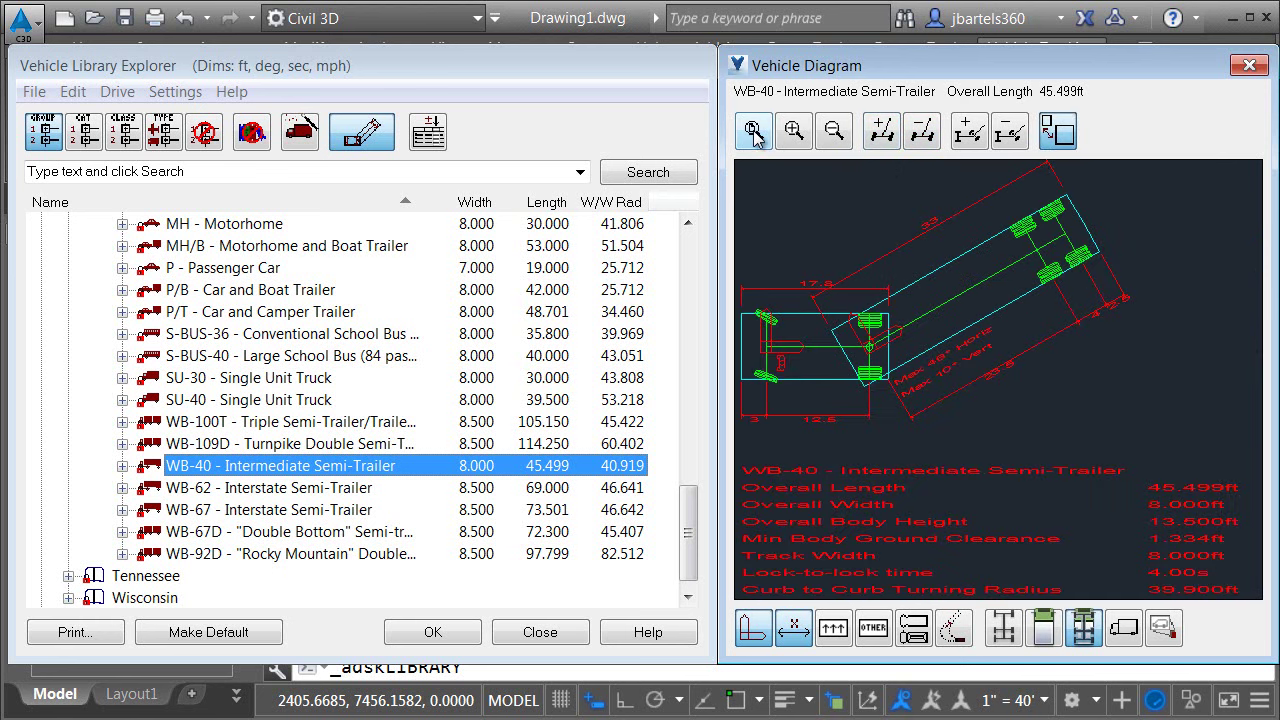
pyautogui.click(968, 133)
pyautogui.click(968, 133)
pyautogui.click(1015, 140)
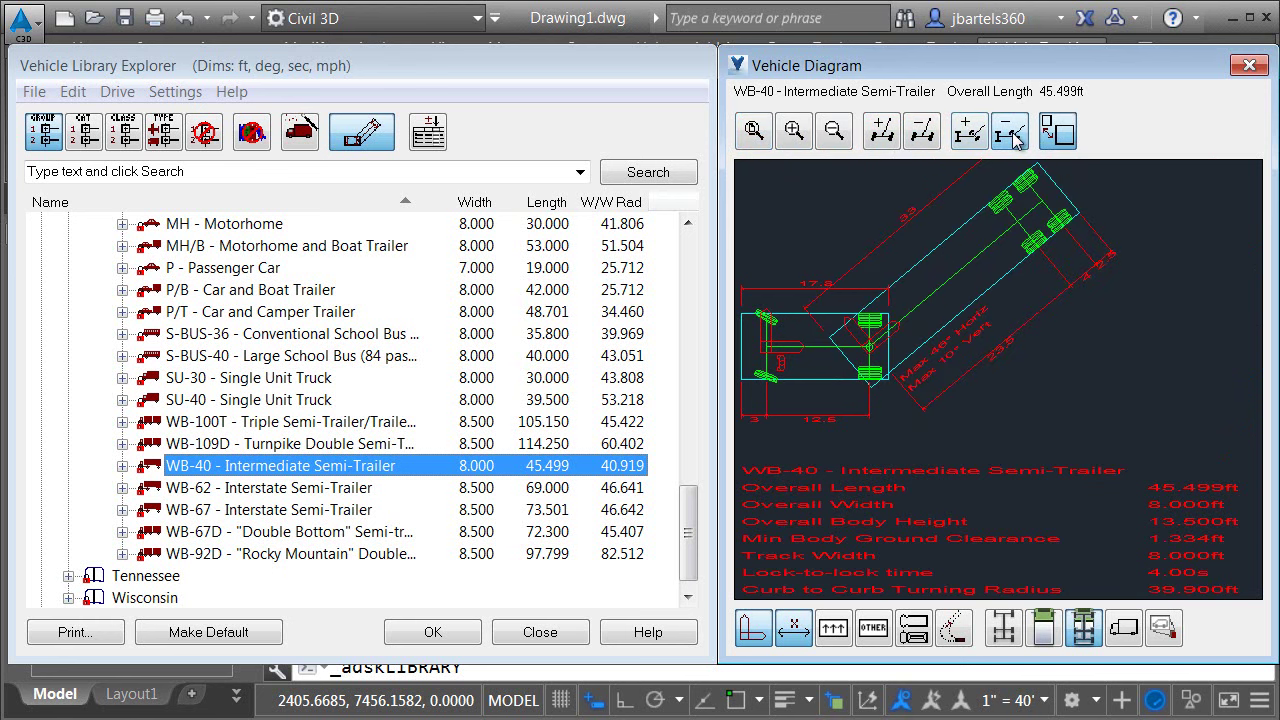
pyautogui.click(1015, 140)
pyautogui.click(1015, 140)
pyautogui.click(1015, 140)
pyautogui.click(967, 135)
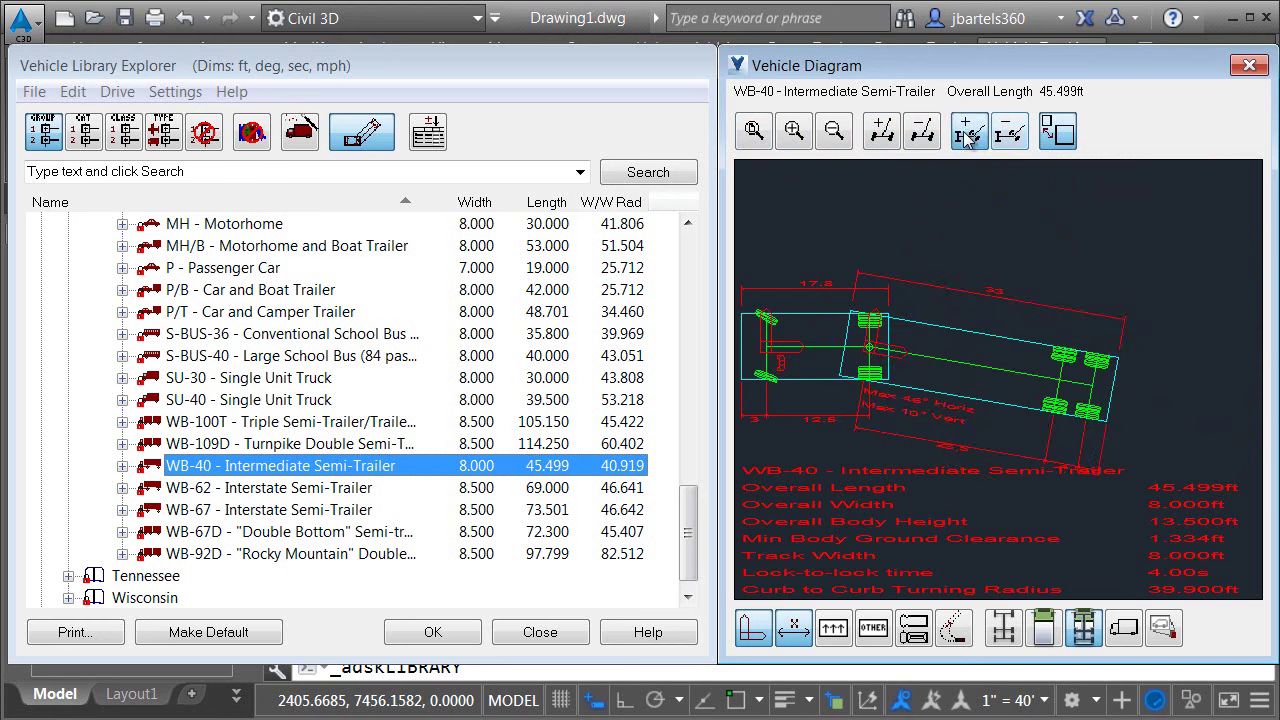
pyautogui.click(967, 135)
pyautogui.click(967, 135)
pyautogui.click(1010, 137)
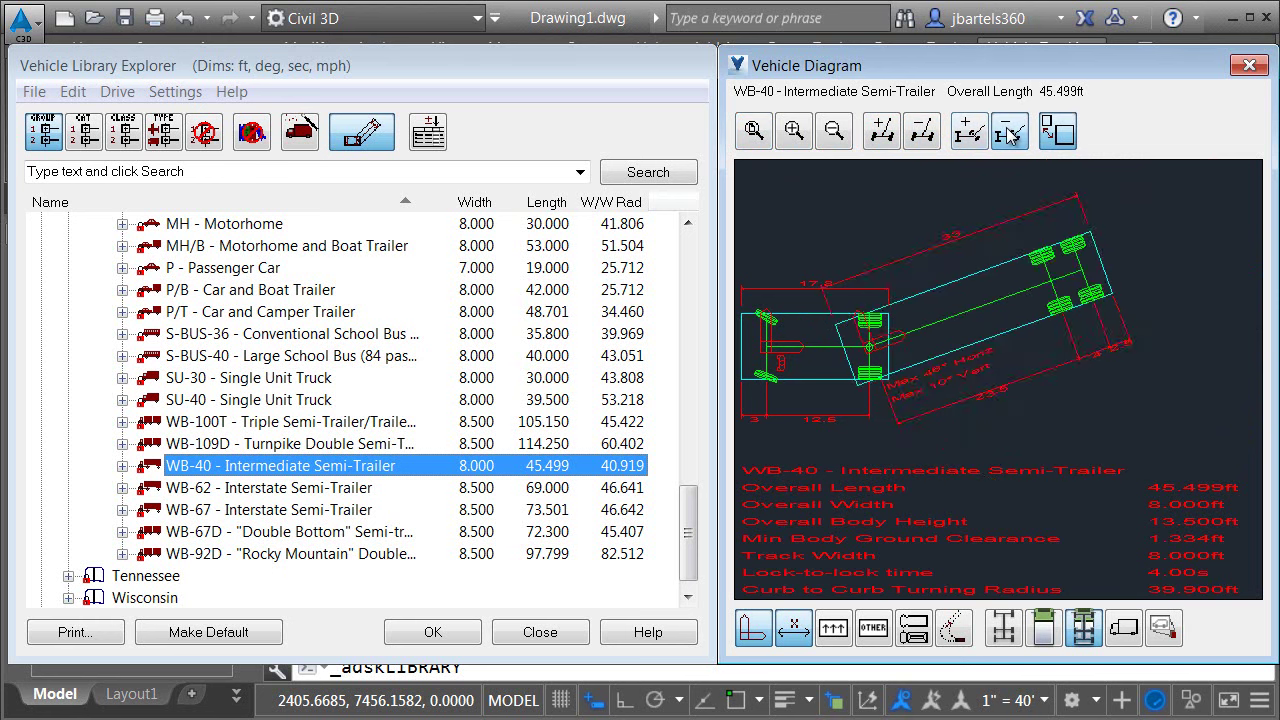
pyautogui.click(1010, 137)
pyautogui.click(1010, 137)
pyautogui.click(968, 133)
pyautogui.click(968, 133)
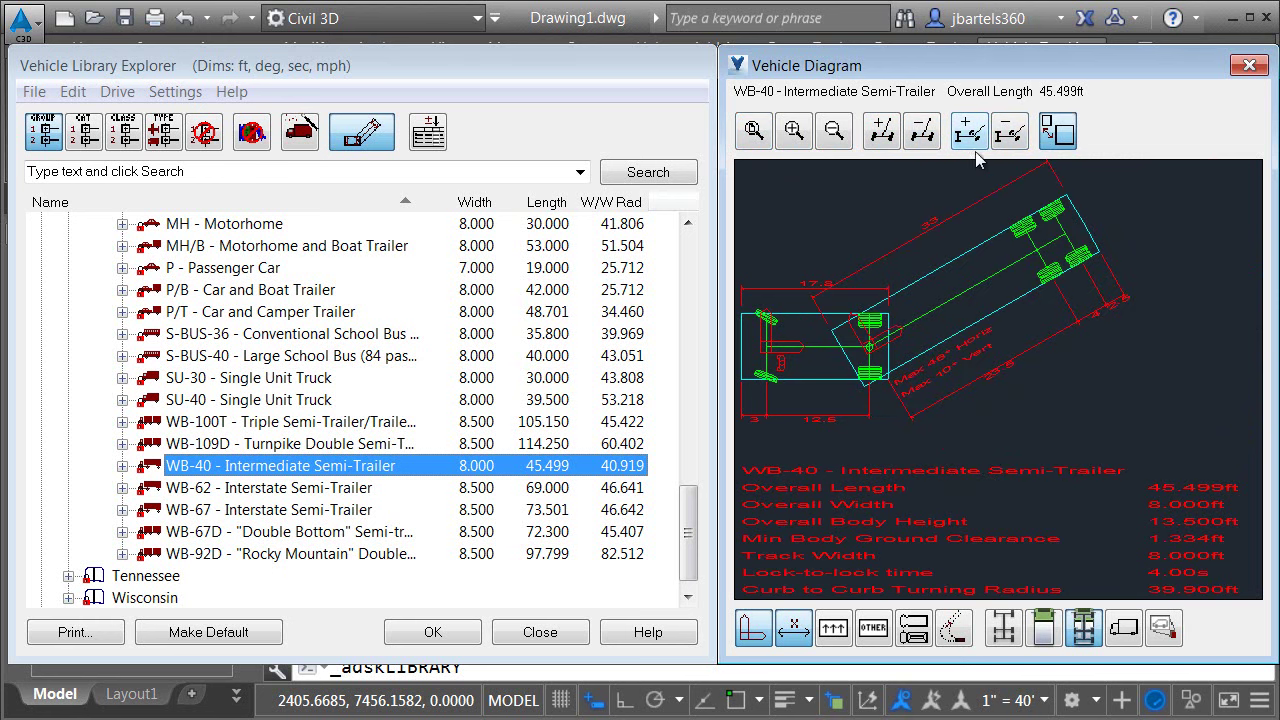
# Search for 'limous' and preview Stretched Limousines (100), (120), (70) and (85).
pyautogui.click(194, 173)
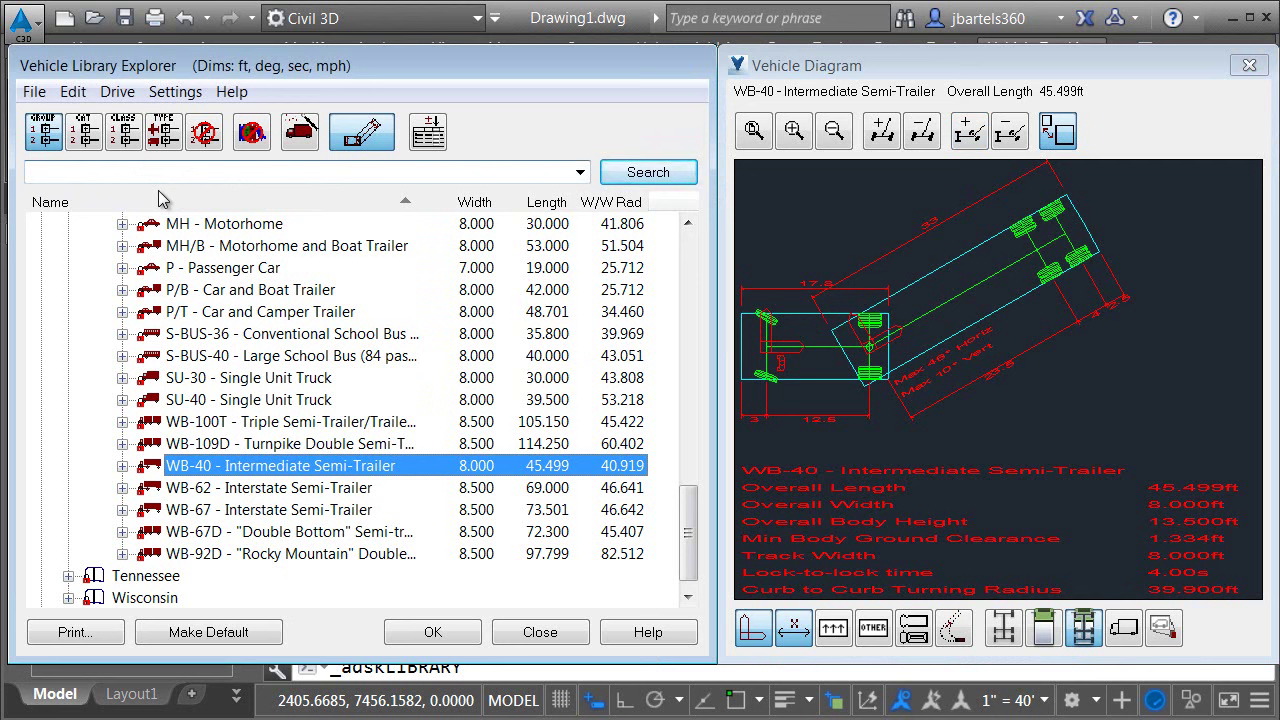
pyautogui.write('limousine')
pyautogui.press('Return')
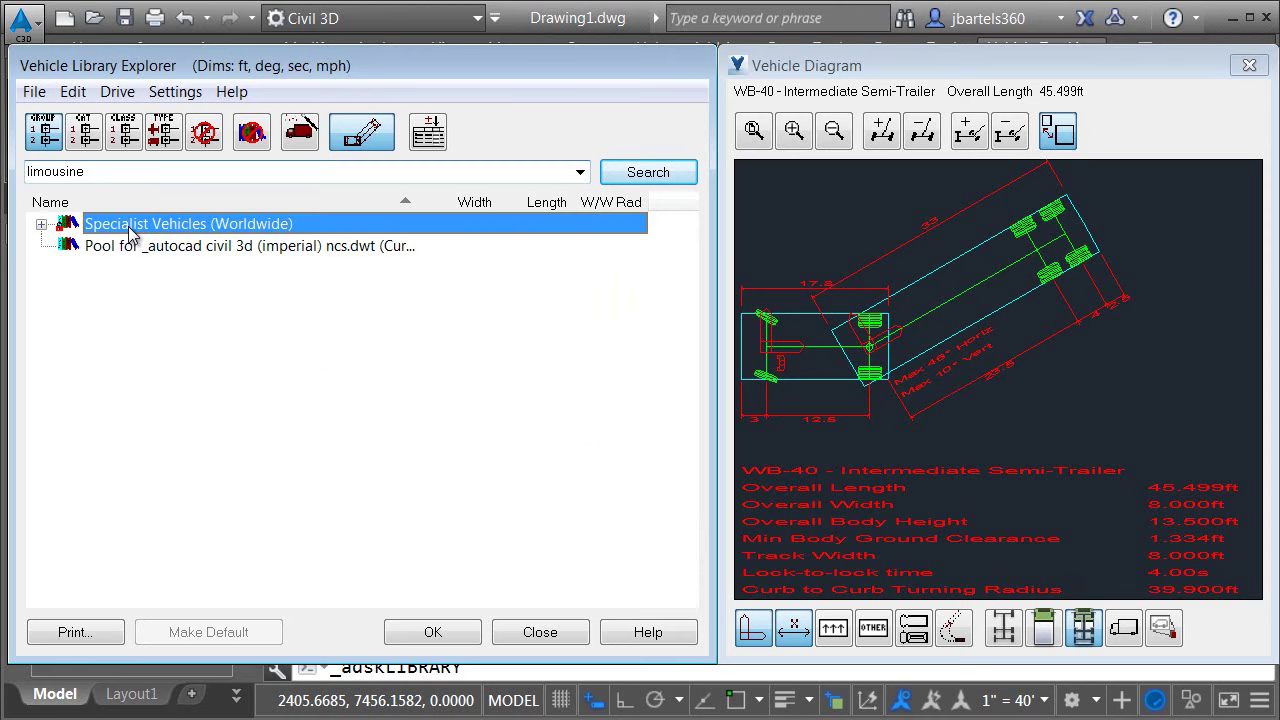
pyautogui.click(41, 224)
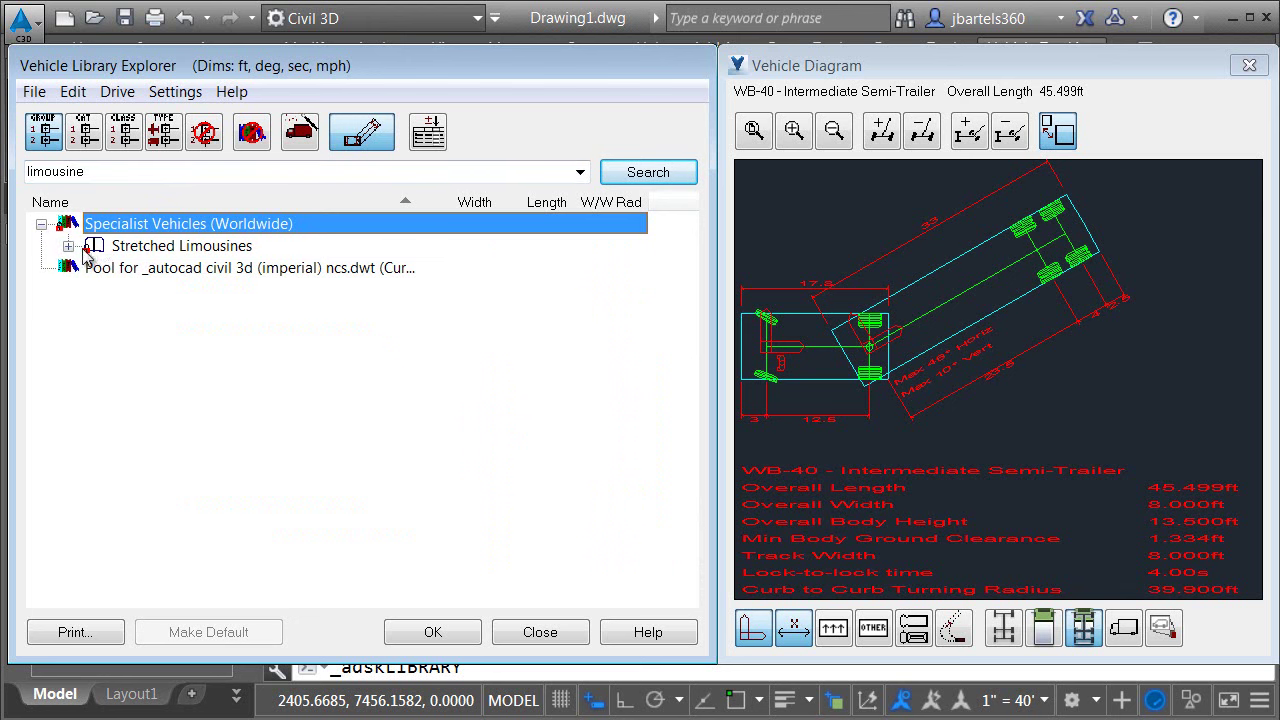
pyautogui.click(67, 246)
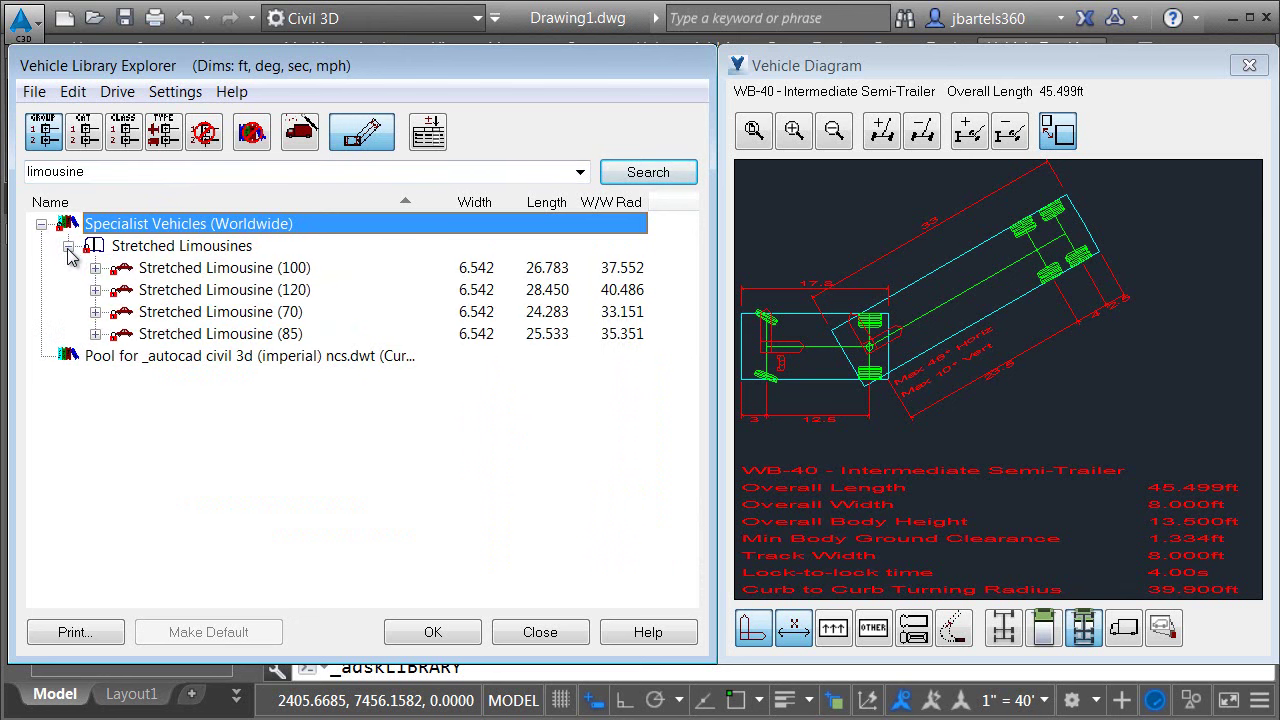
pyautogui.click(233, 270)
pyautogui.click(234, 291)
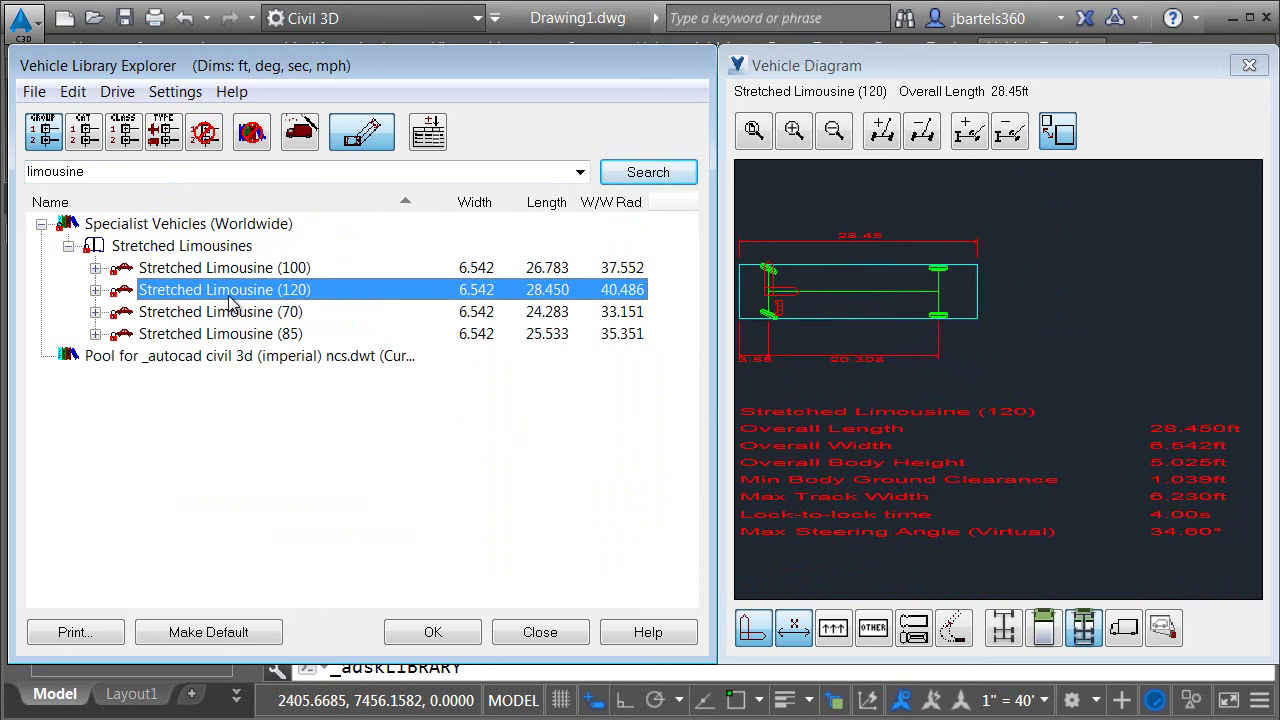
pyautogui.click(229, 318)
pyautogui.click(234, 338)
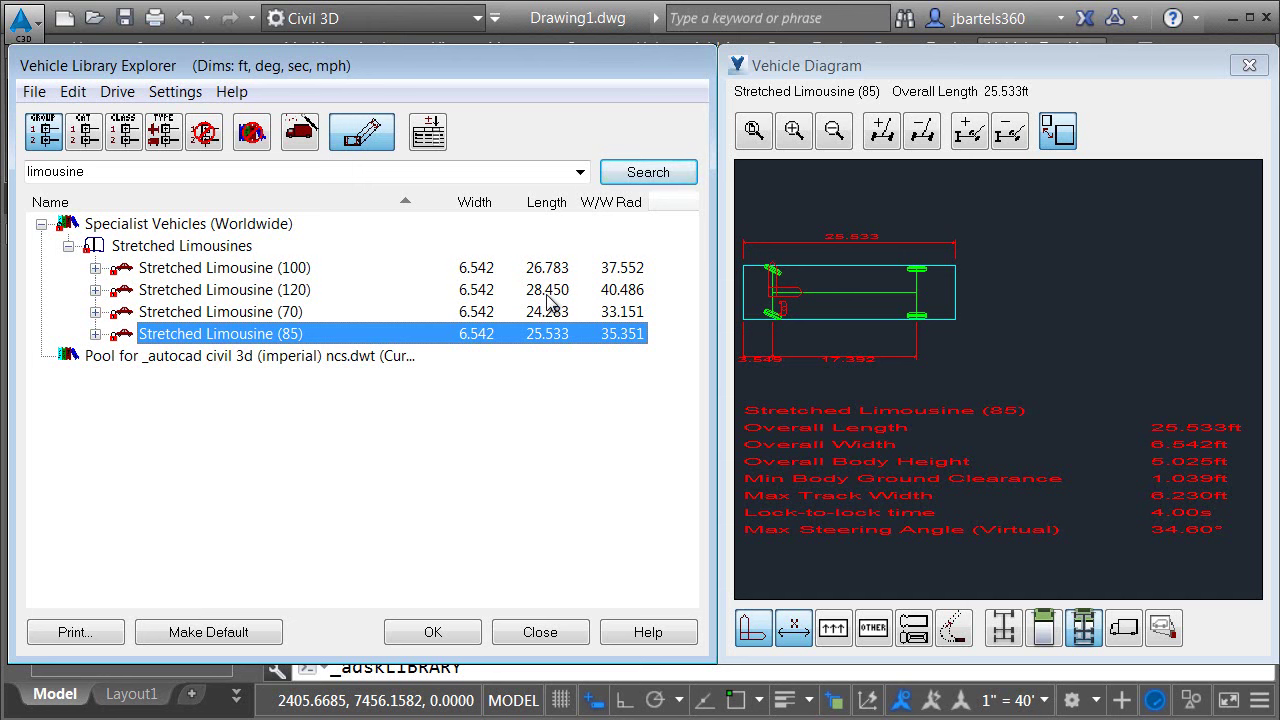
# Clear the search text to restore the full list of country libraries.
pyautogui.doubleClick(106, 176)
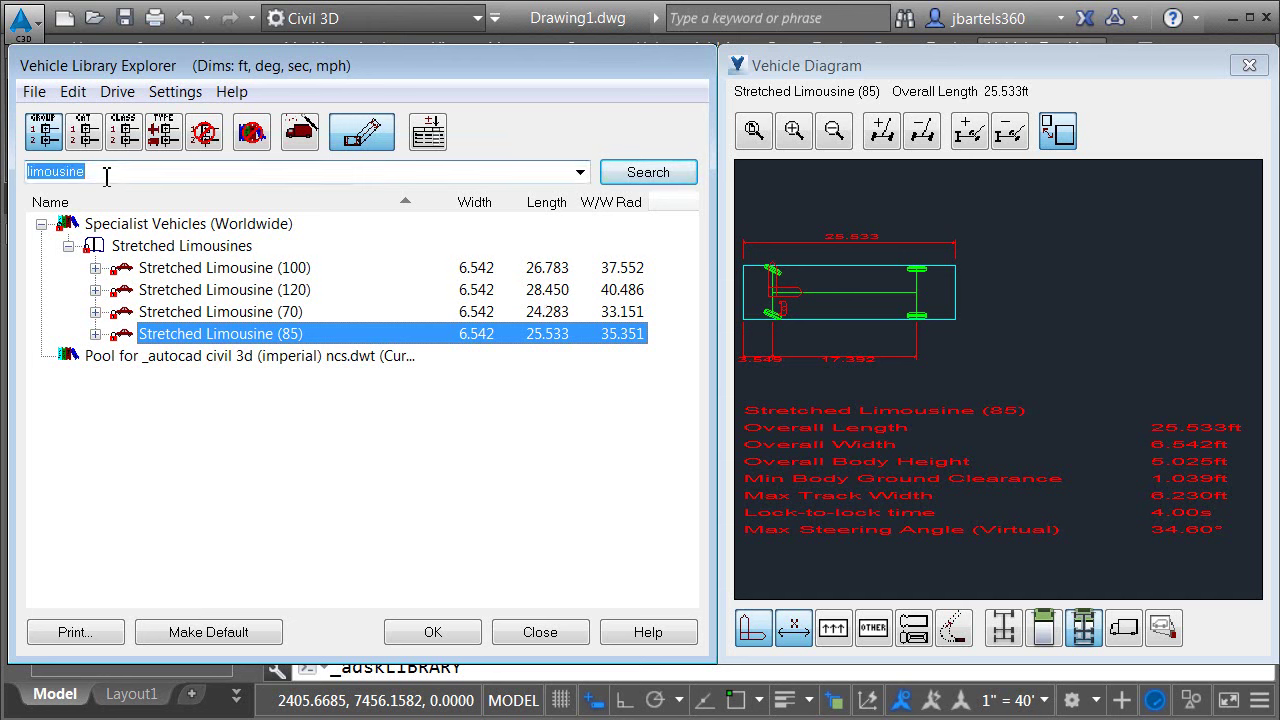
pyautogui.press('BackSpace')
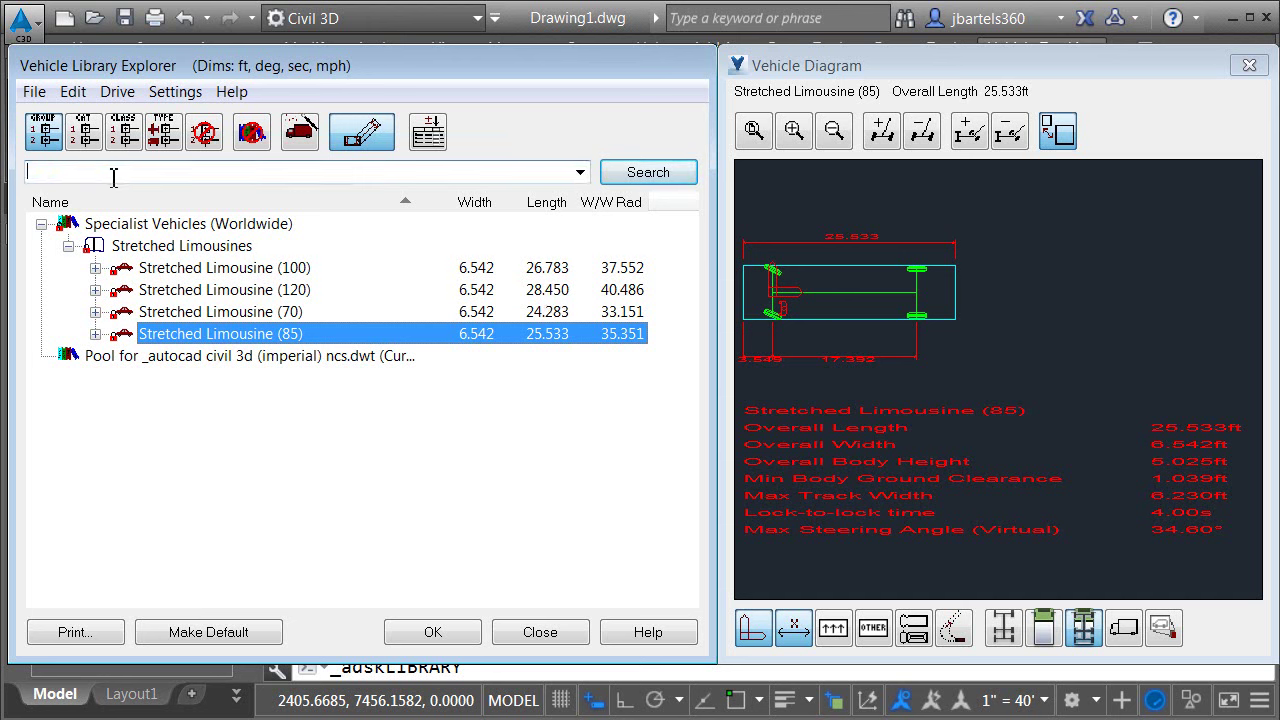
pyautogui.press('Return')
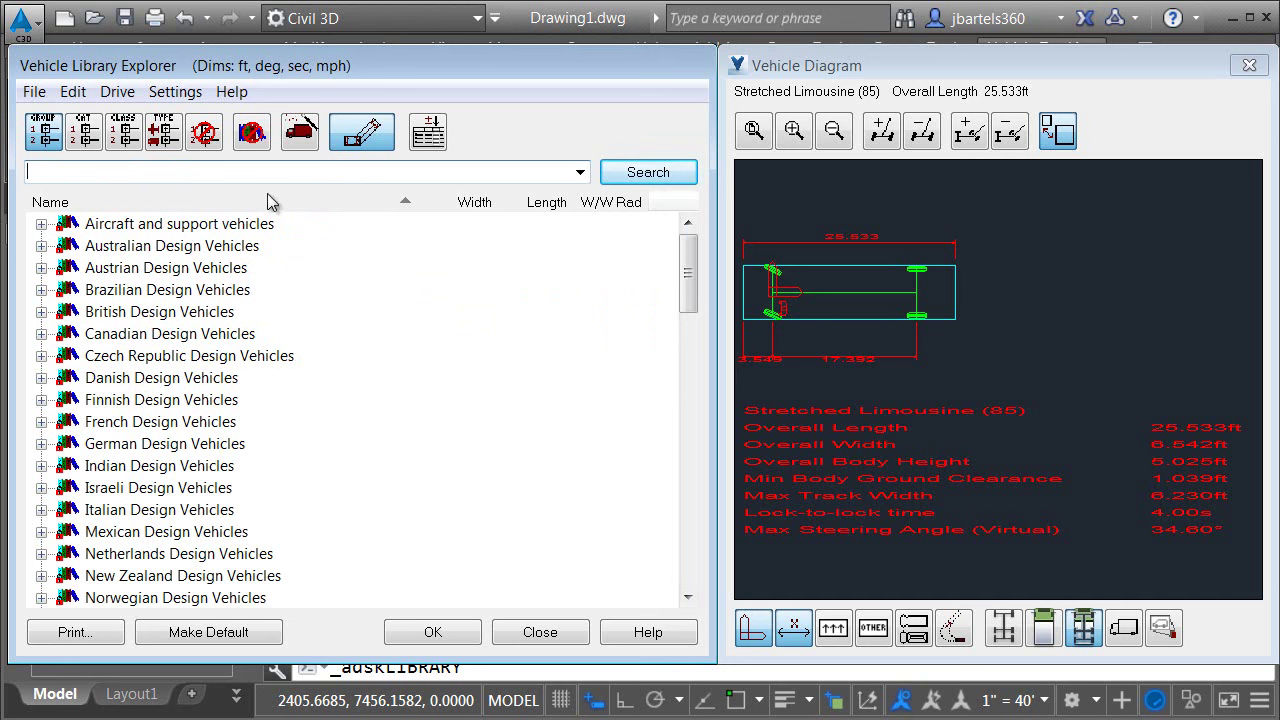
# Close the Vehicle Diagram window and the Vehicle Library Explorer.
pyautogui.click(1249, 66)
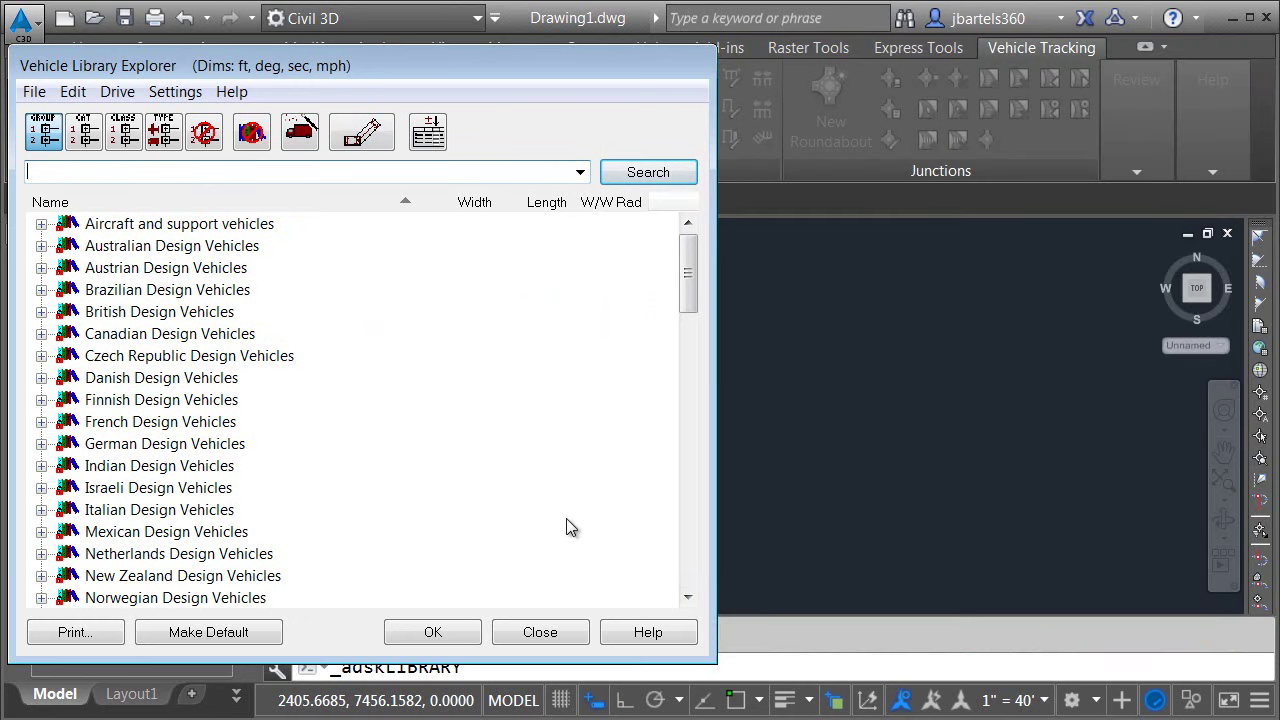
pyautogui.click(541, 632)
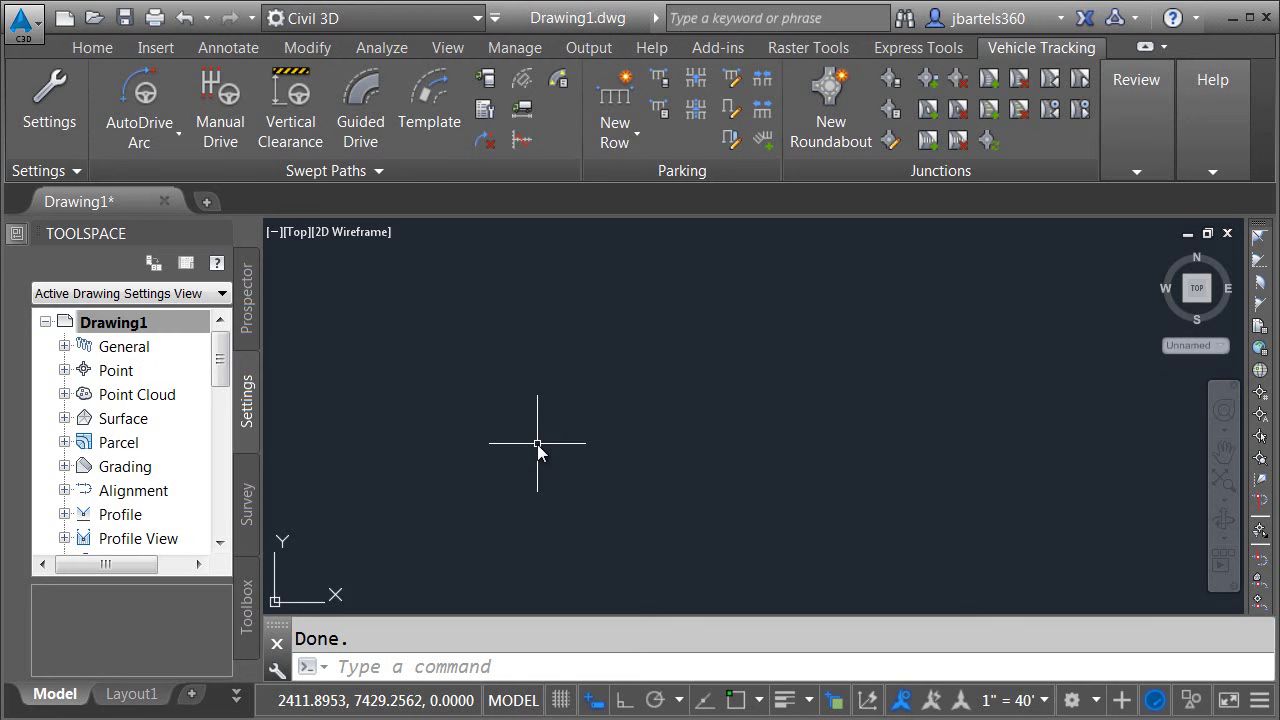
# Reopen the Vehicle Library Explorer with its WB-40 diagram and search the library for 'Garbag'.
pyautogui.click(485, 79)
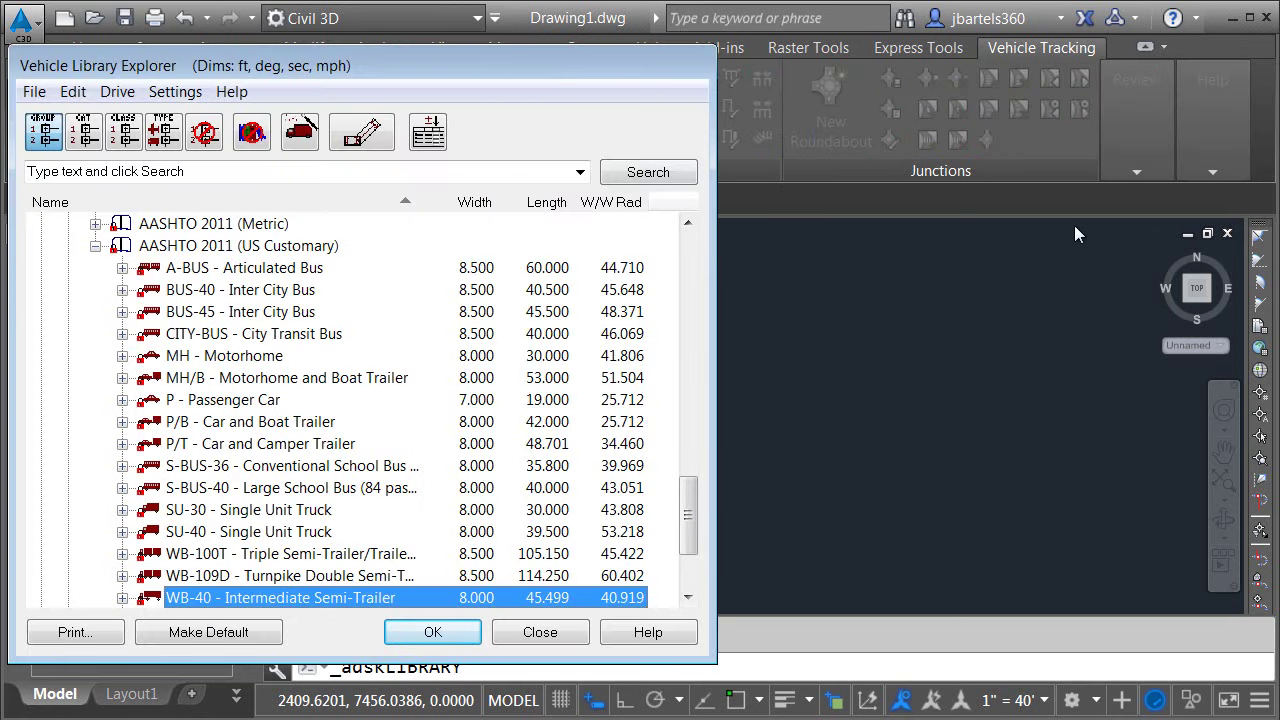
pyautogui.click(361, 131)
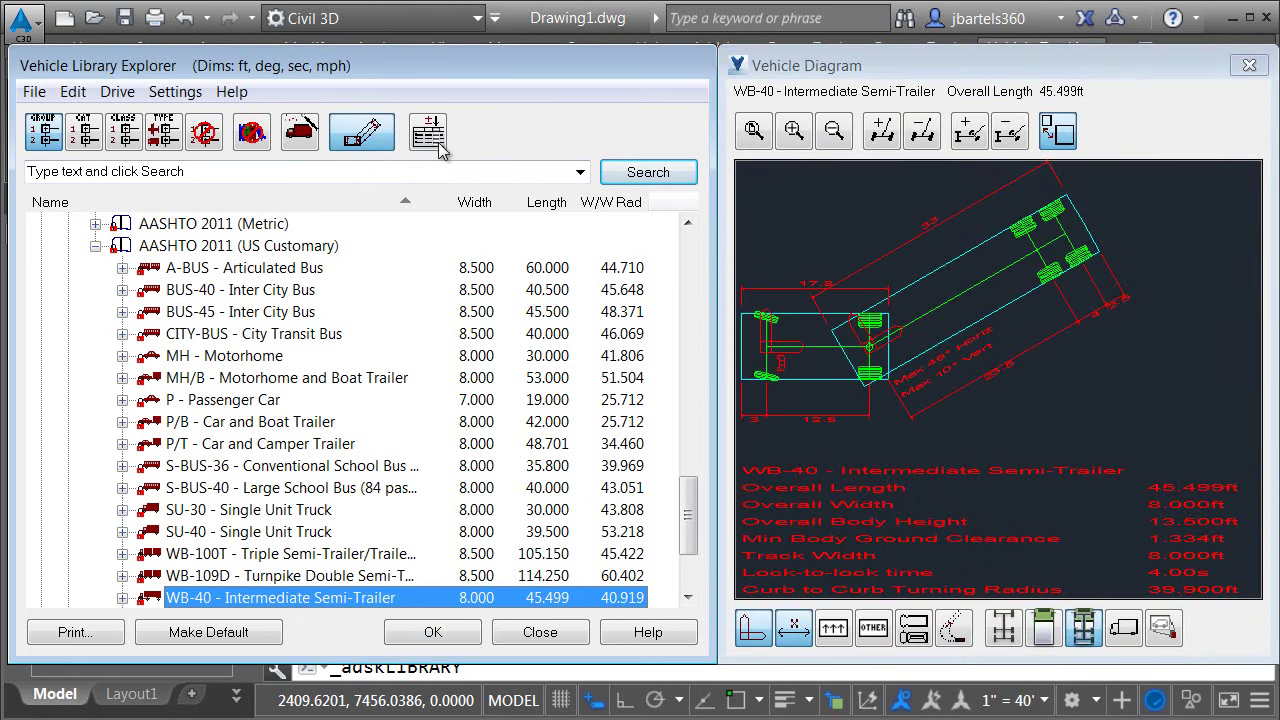
pyautogui.click(206, 175)
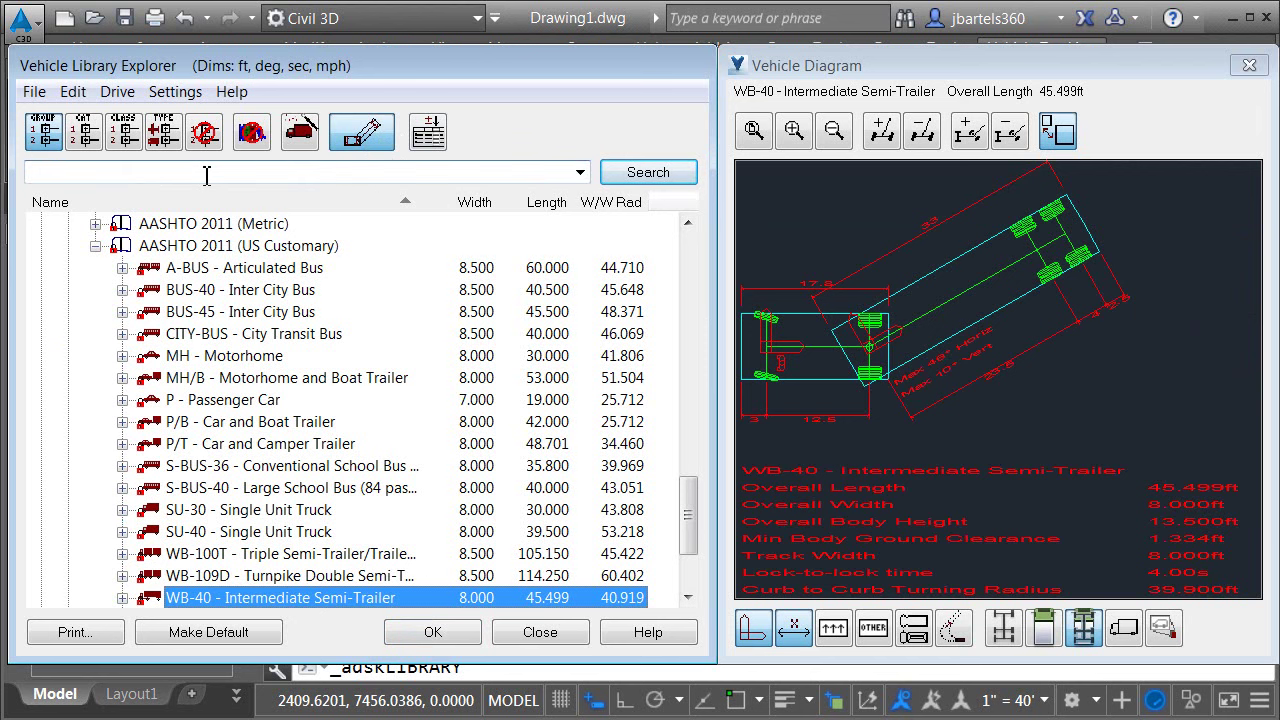
pyautogui.write('Garbage')
pyautogui.press('Return')
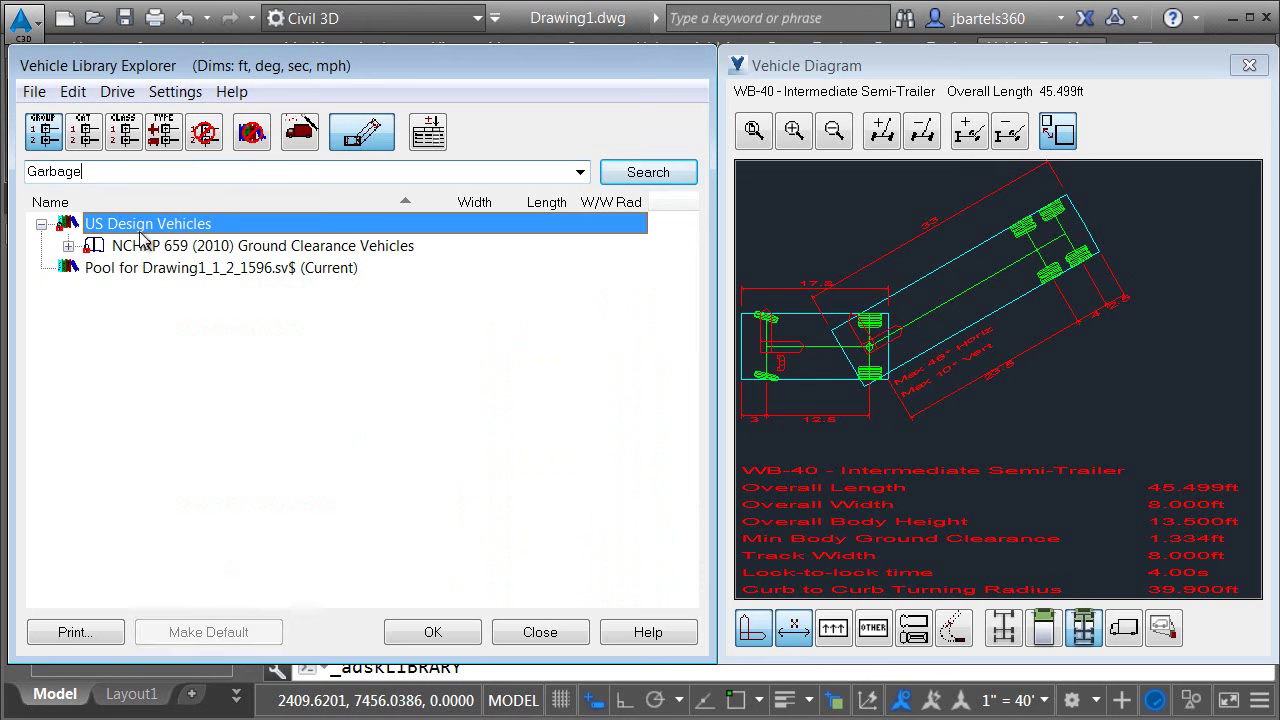
# Preview the Rear-Load Garbage Truck from NCHRP 659 in side elevation.
pyautogui.click(67, 247)
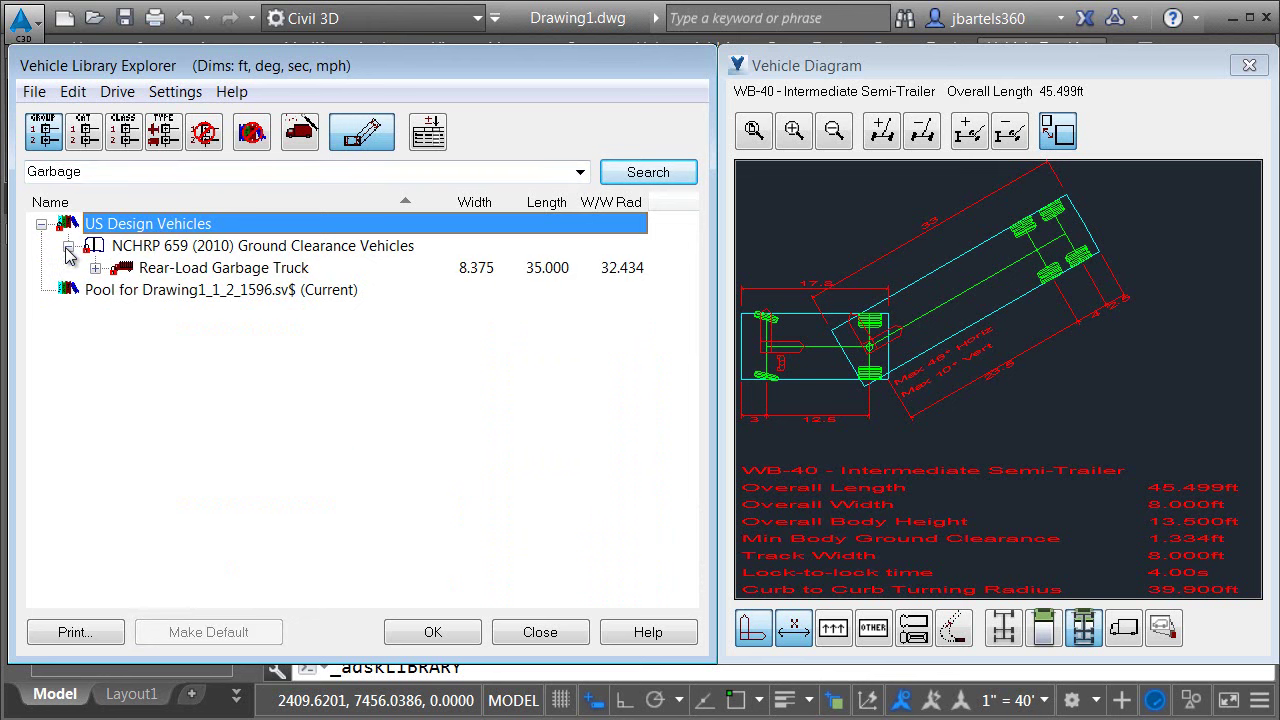
pyautogui.click(172, 268)
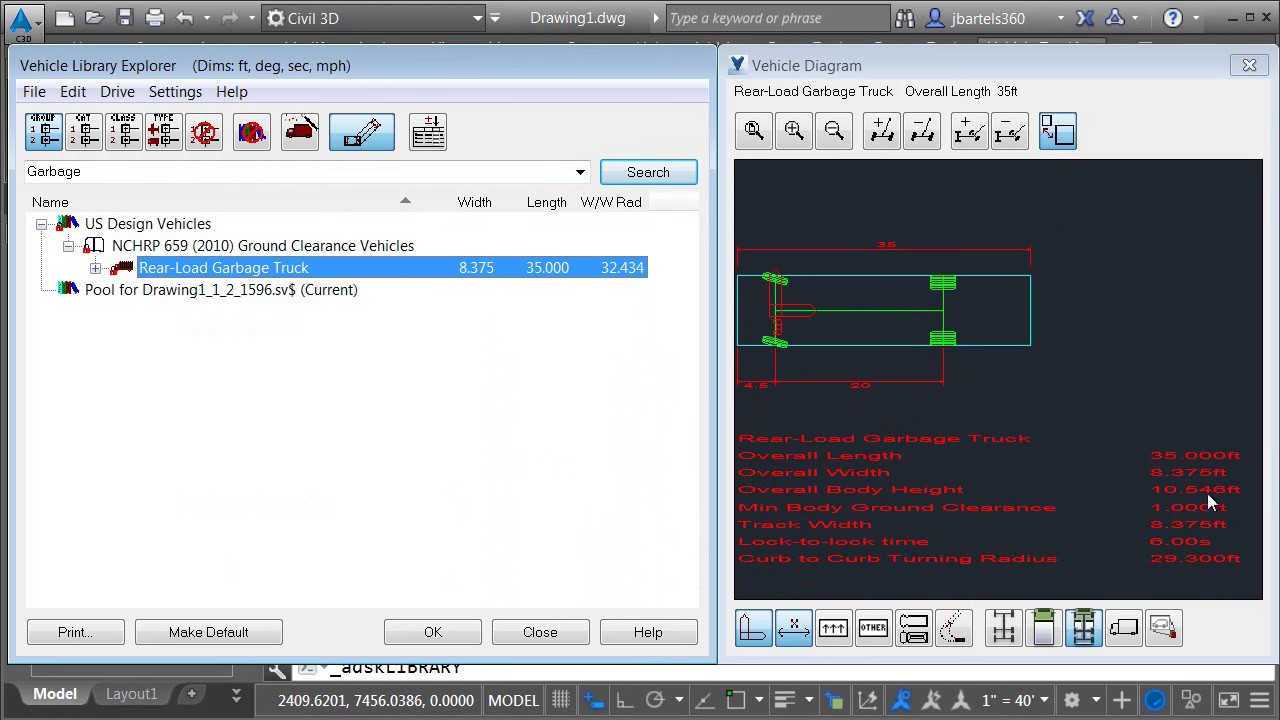
pyautogui.click(1123, 627)
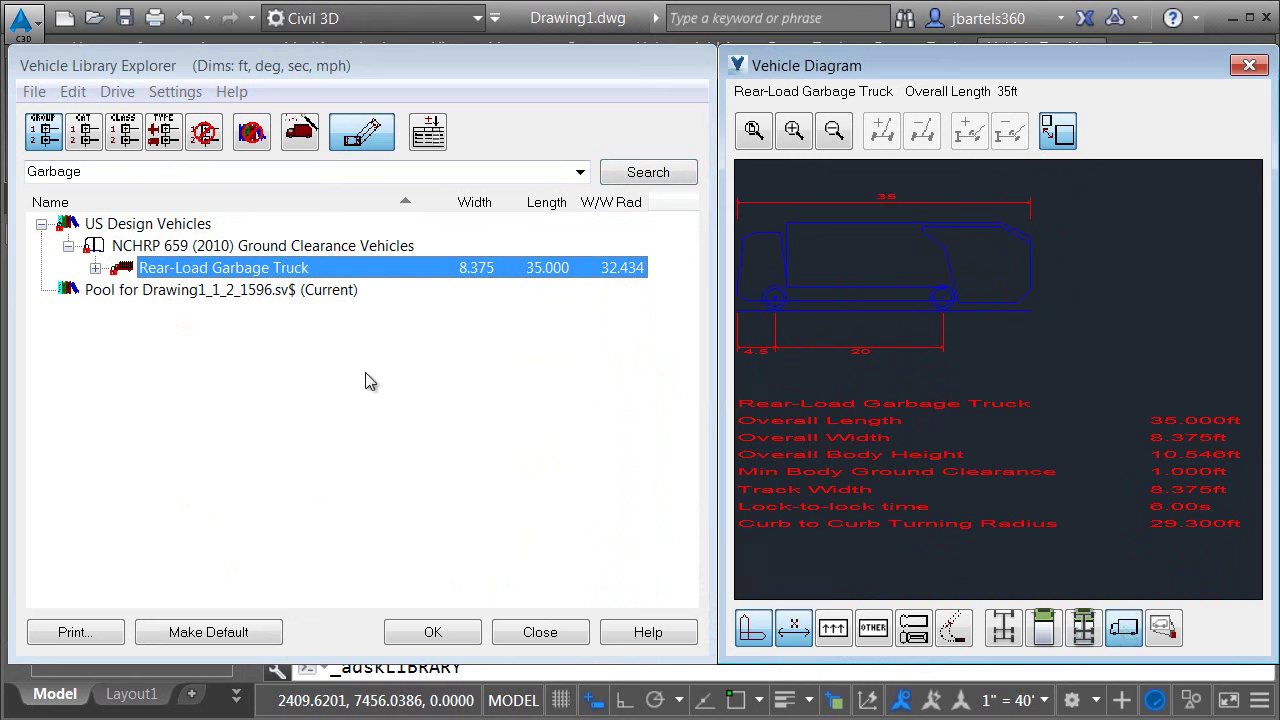
# Search 'Refuse', preview the British DB32 Refuse Vehicle, then clear the search text.
pyautogui.click(94, 178)
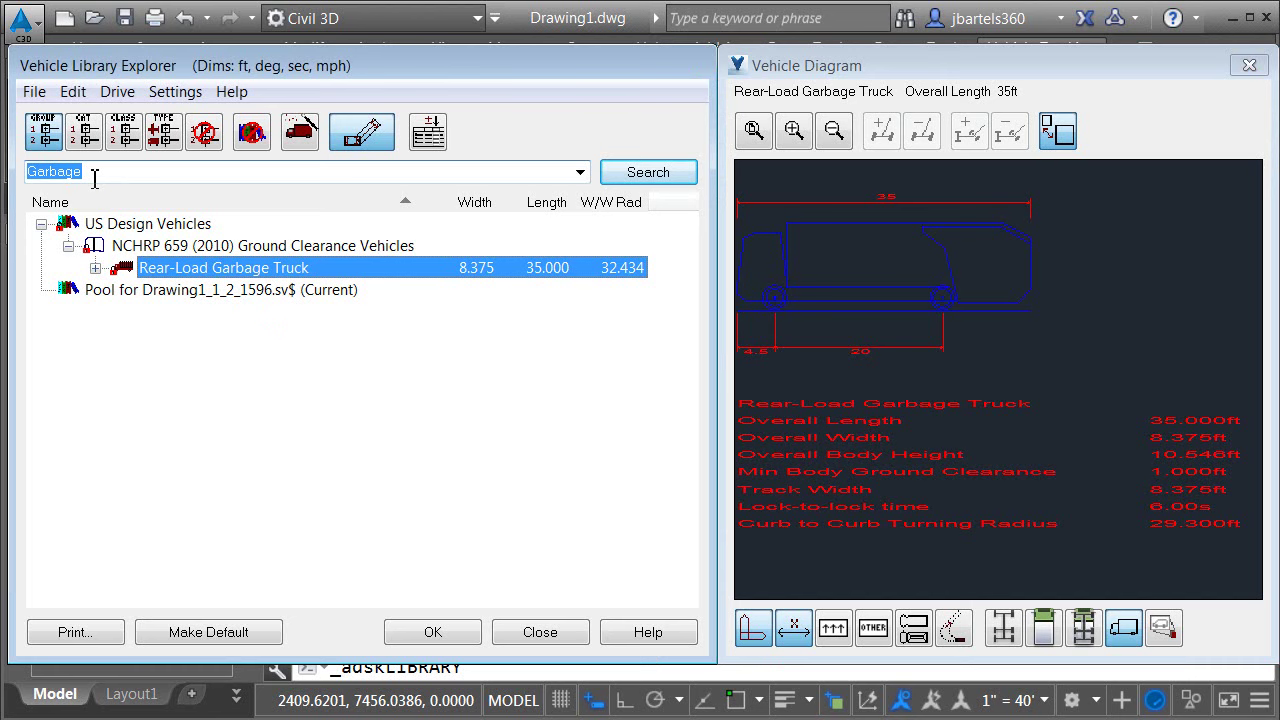
pyautogui.write('Re')
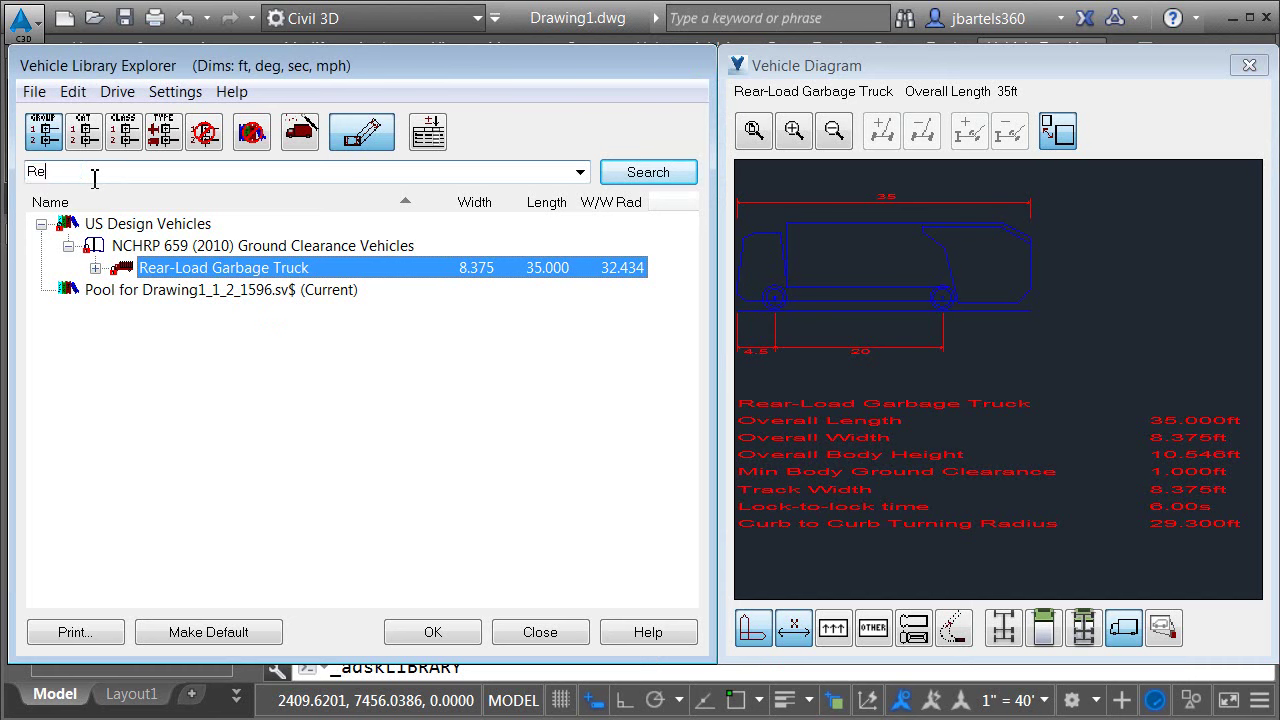
pyautogui.write('fuse')
pyautogui.press('Return')
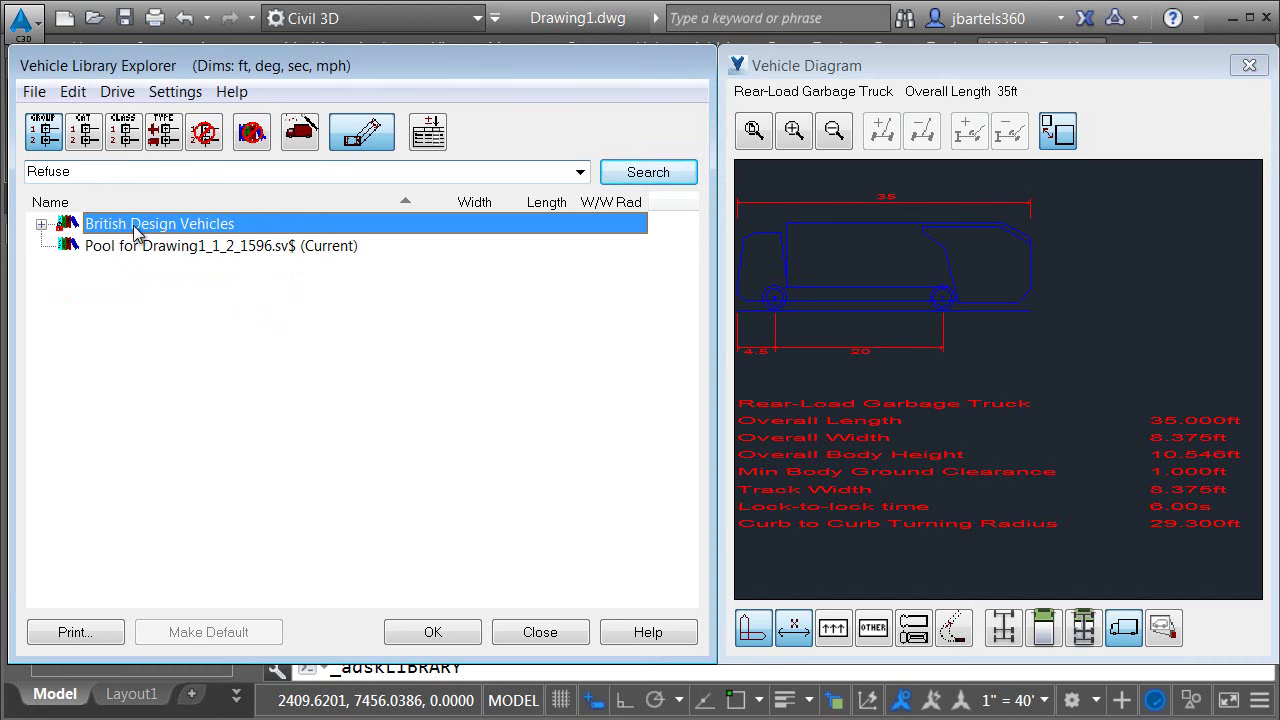
pyautogui.click(41, 225)
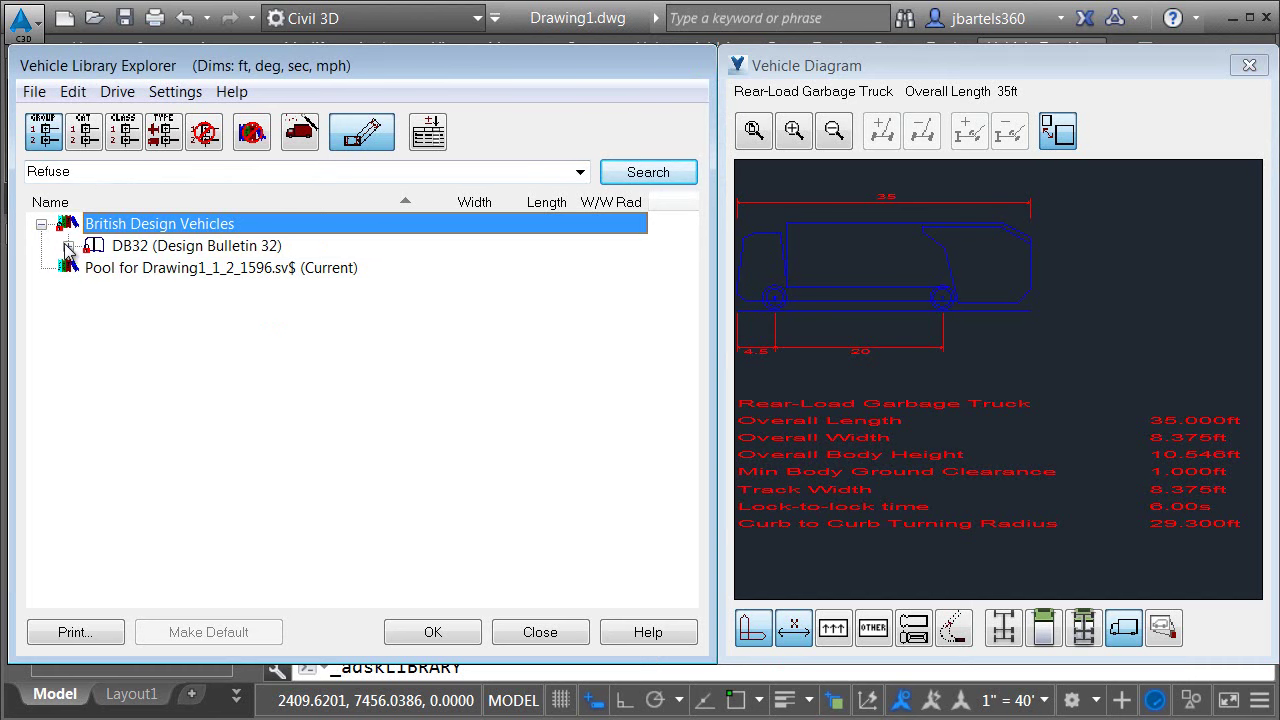
pyautogui.click(68, 246)
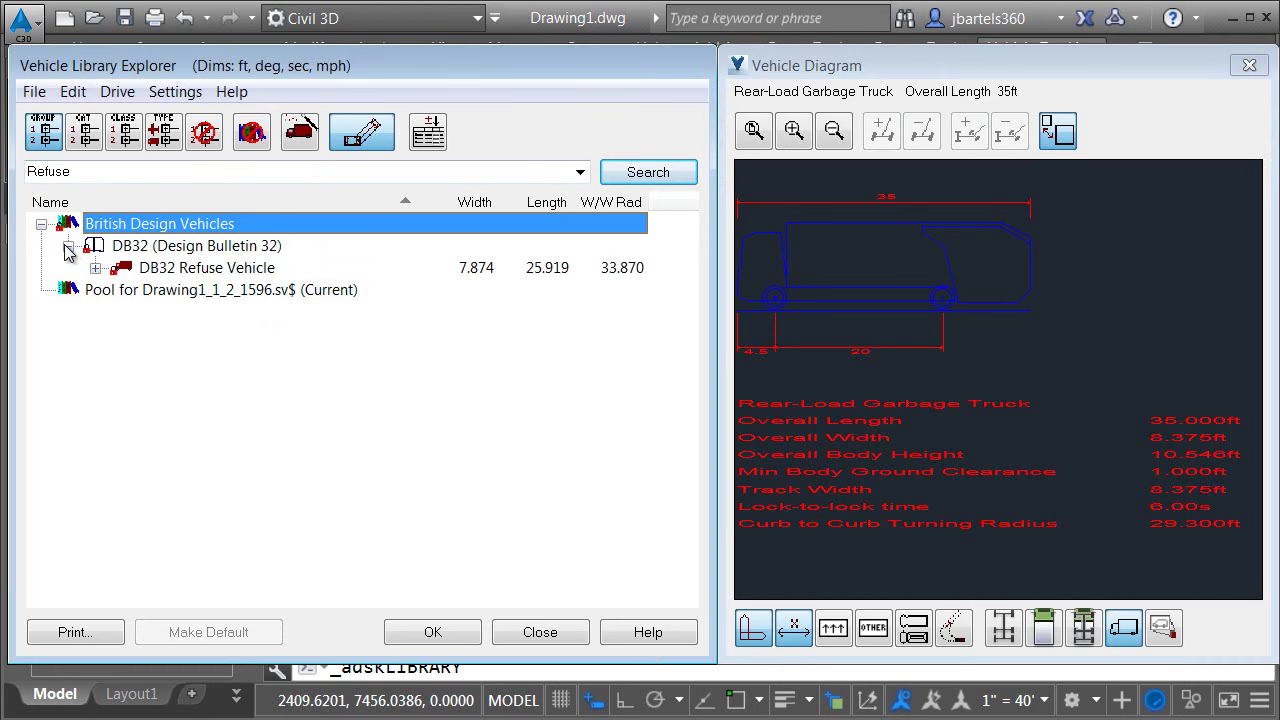
pyautogui.click(166, 277)
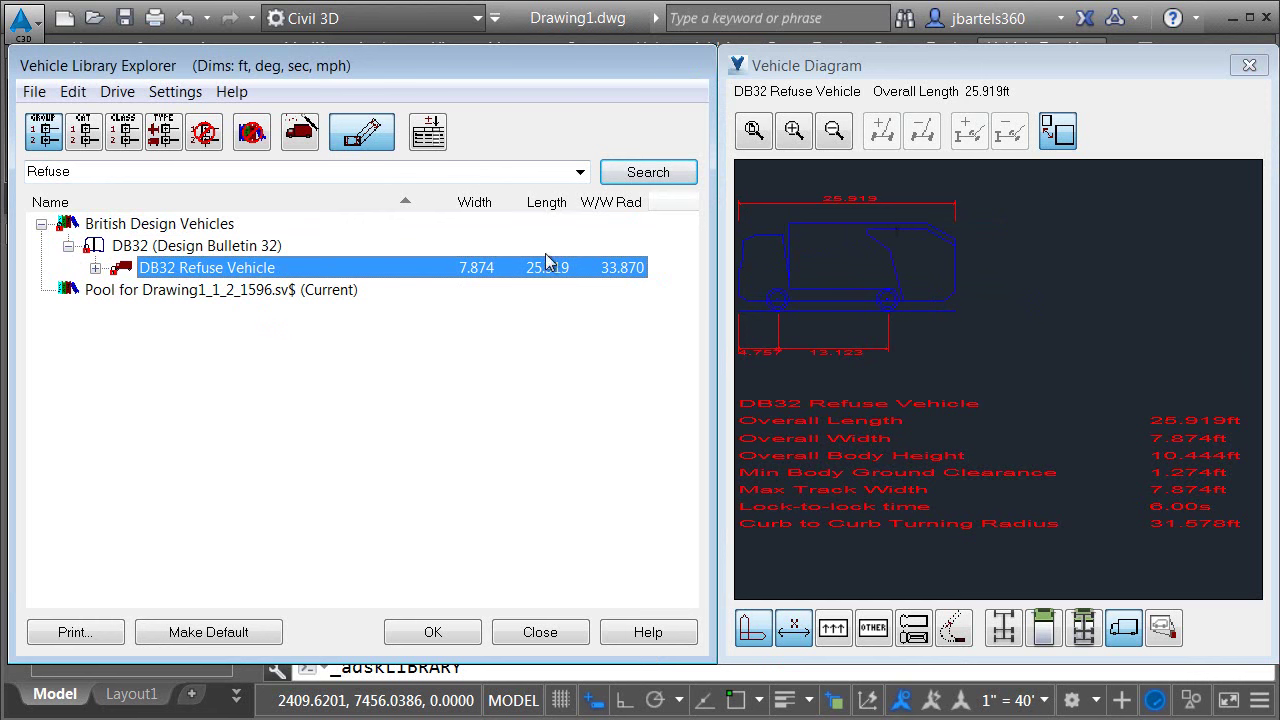
pyautogui.doubleClick(104, 176)
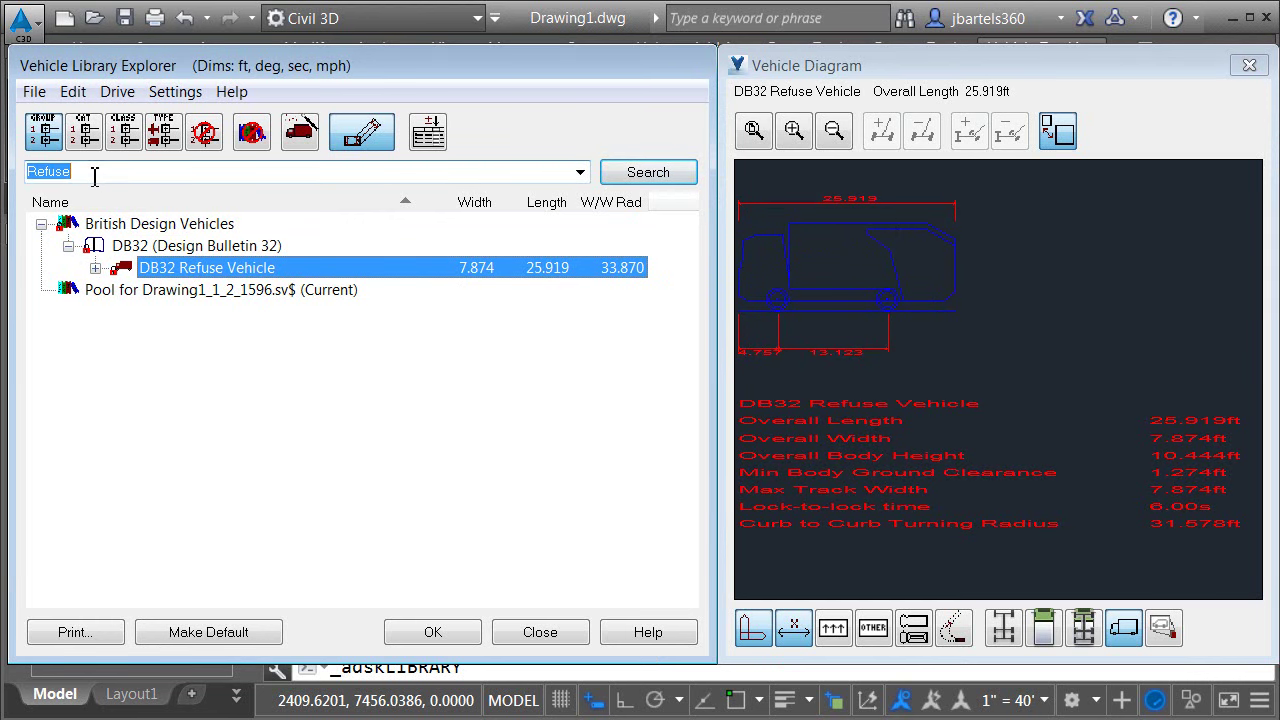
pyautogui.press('BackSpace')
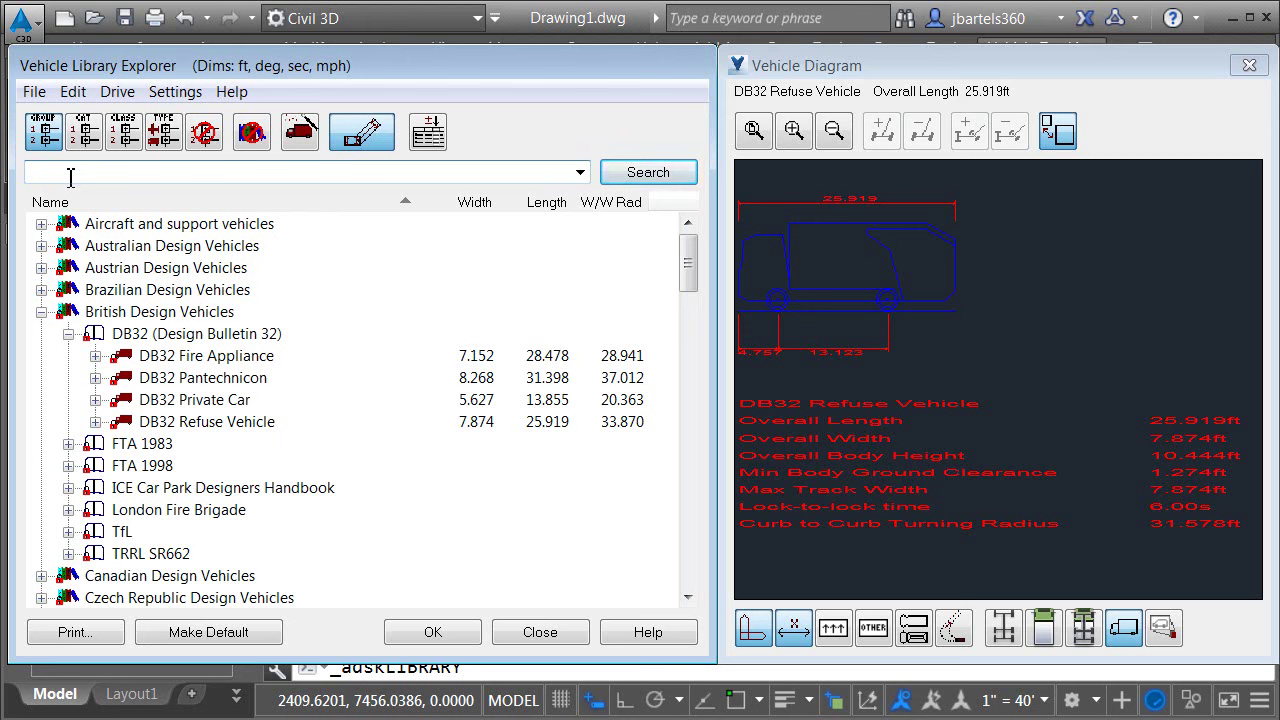
# Close the Vehicle Library Explorer together with its vehicle diagram.
pyautogui.click(538, 634)
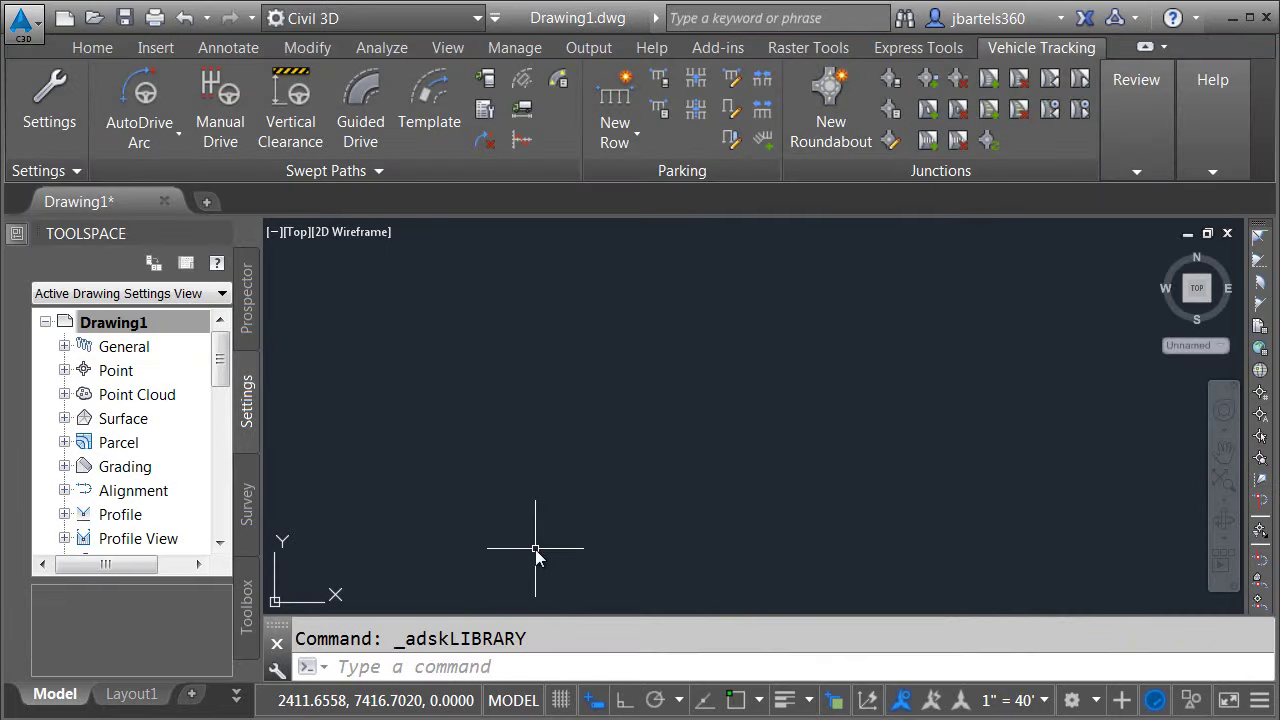